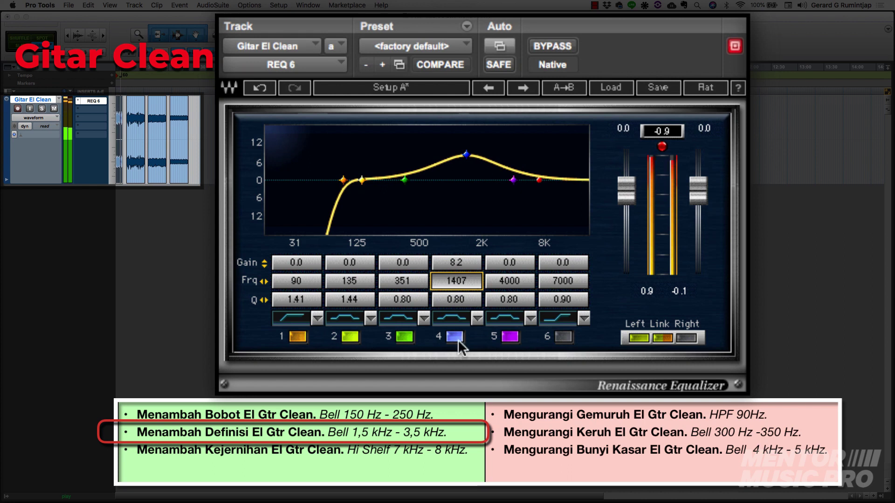
Step: Compare the sound with EQ band 4 off and on, and reduce the band's gain to 1.9 dB
{"action": "left_click", "coordinate": [455, 337]}
{"action": "left_click", "coordinate": [455, 336]}
{"action": "left_click_drag", "start_coordinate": [456, 263], "coordinate": [456, 296]}
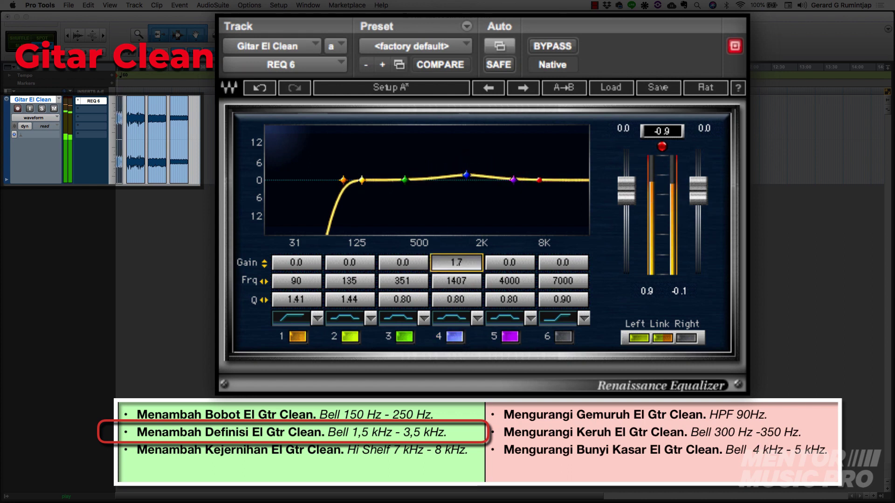
Step: Sweep EQ band 2 with a strong boost, compare it off and on, and settle it at 123 Hz with 2.7 dB gain
{"action": "left_click_drag", "start_coordinate": [354, 267], "coordinate": [354, 207]}
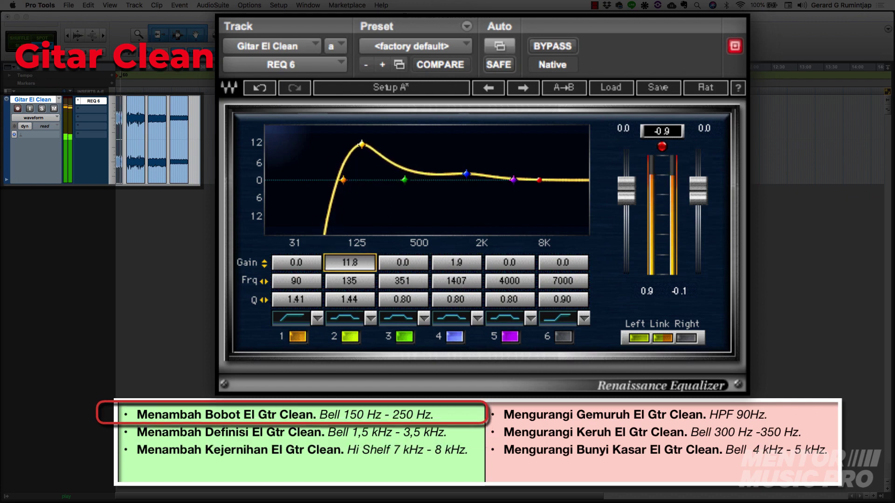
{"action": "left_click_drag", "start_coordinate": [350, 280], "coordinate": [353, 283]}
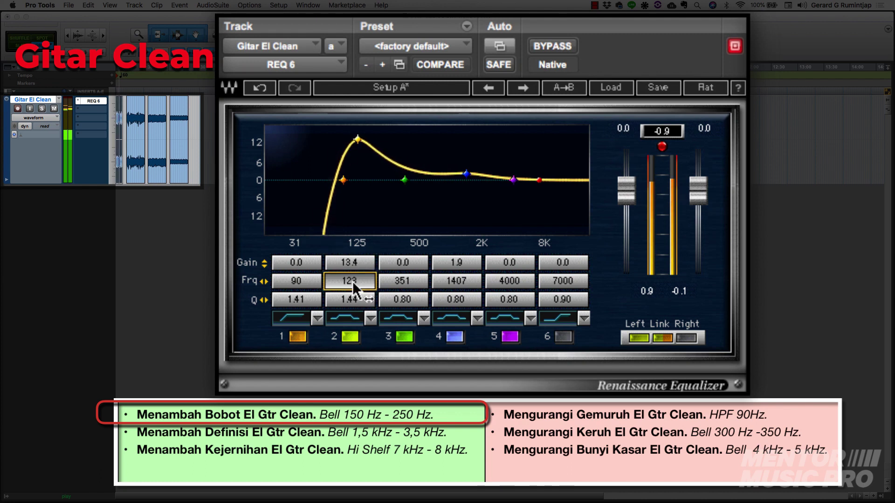
{"action": "left_click", "coordinate": [350, 336]}
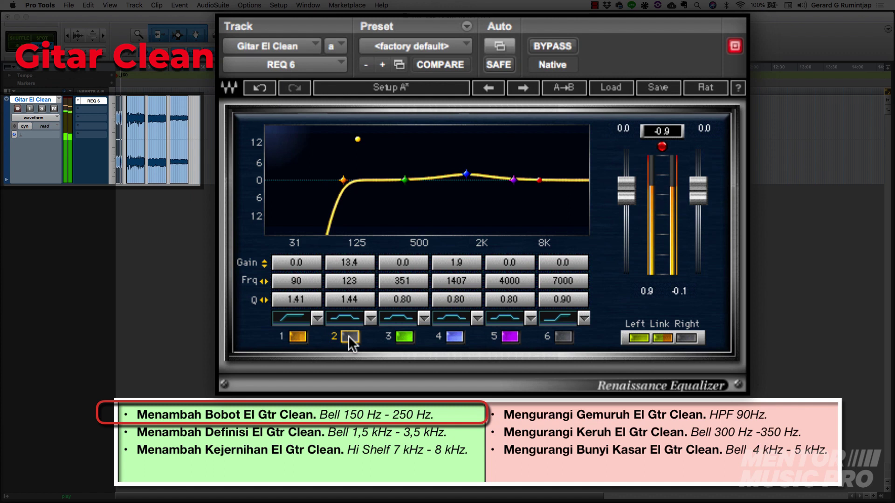
{"action": "left_click", "coordinate": [350, 337]}
{"action": "left_click_drag", "start_coordinate": [349, 262], "coordinate": [349, 288]}
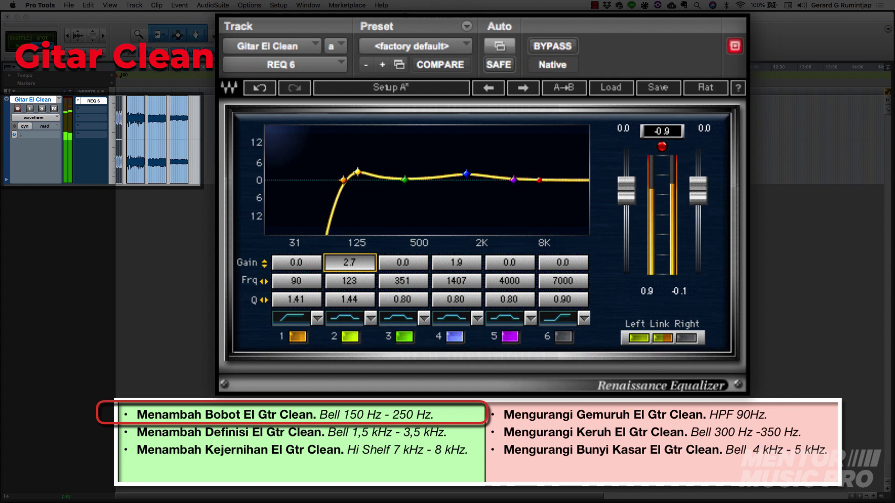
Step: Set EQ band 5 to 4362 Hz with 1.5 dB gain, and compare the whole equalizer with and without bypass
{"action": "left_click_drag", "start_coordinate": [510, 265], "coordinate": [510, 246]}
{"action": "left_click_drag", "start_coordinate": [513, 281], "coordinate": [518, 298]}
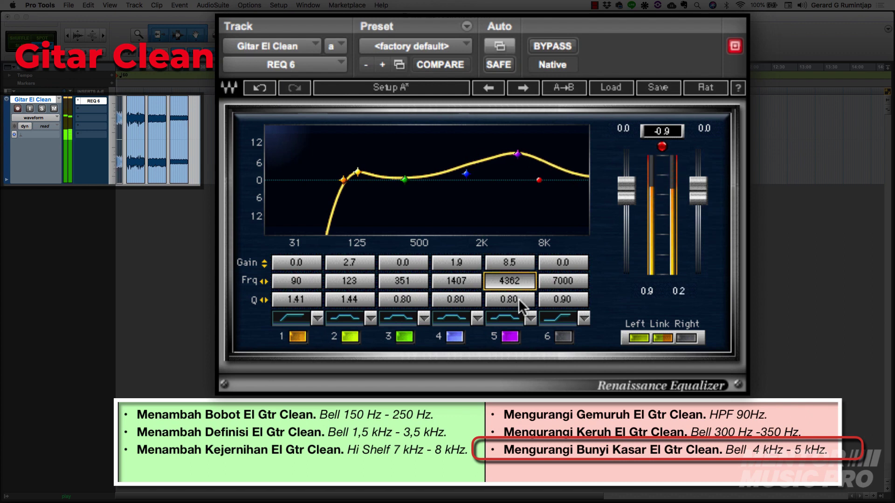
{"action": "left_click", "coordinate": [510, 336]}
{"action": "left_click", "coordinate": [510, 336]}
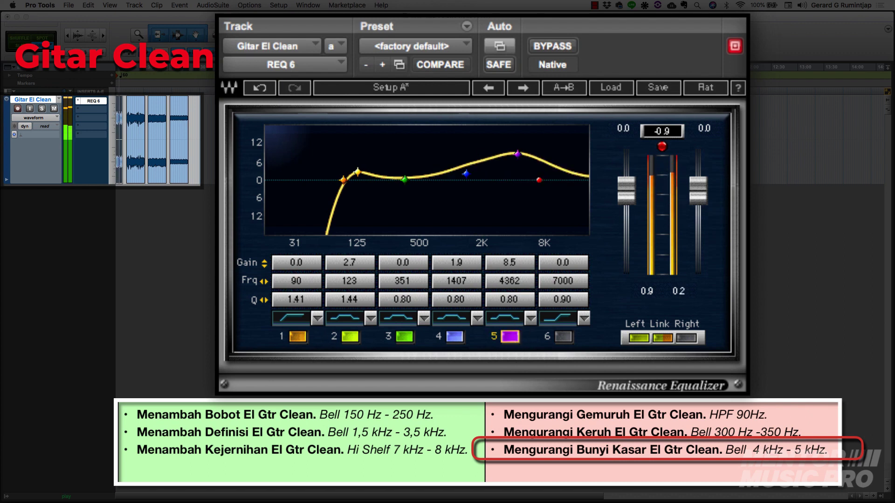
{"action": "left_click_drag", "start_coordinate": [510, 263], "coordinate": [510, 280]}
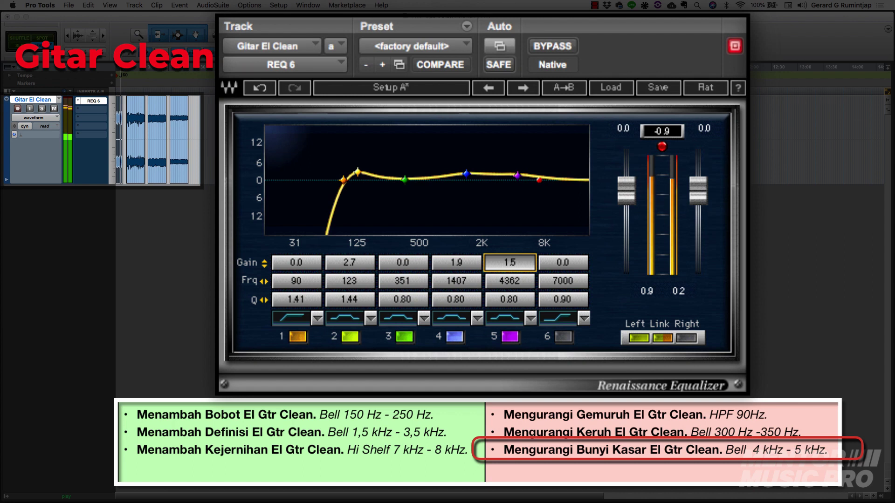
{"action": "left_click", "coordinate": [562, 45]}
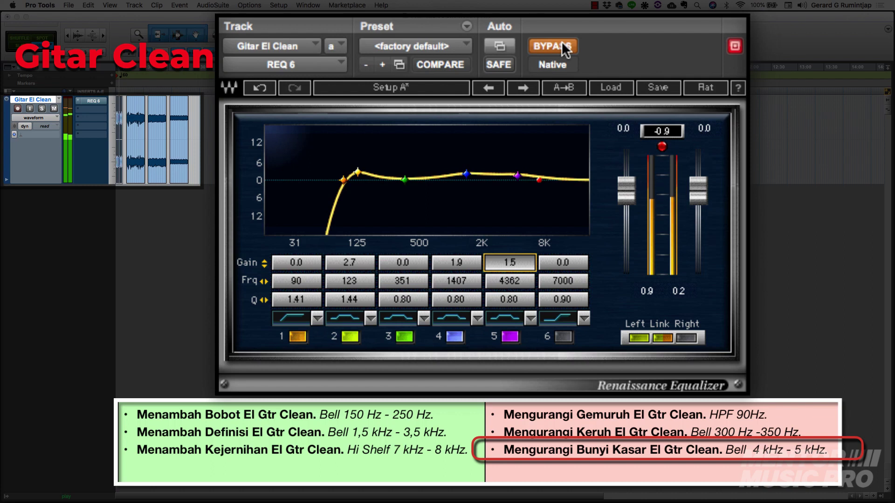
{"action": "left_click", "coordinate": [562, 43]}
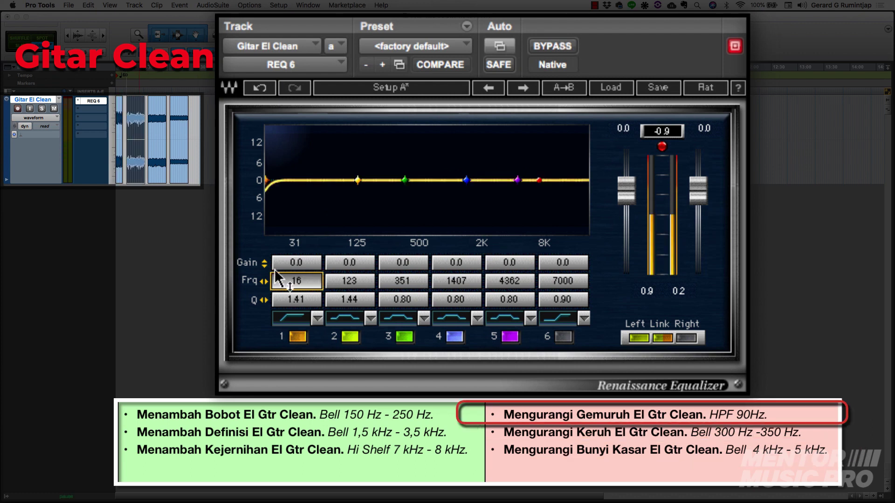
Step: For the second guitar clip, set the band 1 high-pass filter to 90 Hz and band 4 to 1480 Hz with 2.8 dB gain
{"action": "mouse_move", "coordinate": [291, 282]}
{"action": "left_mouse_down"}
{"action": "mouse_move", "coordinate": [345, 282]}
{"action": "mouse_move", "coordinate": [321, 282]}
{"action": "left_mouse_up"}
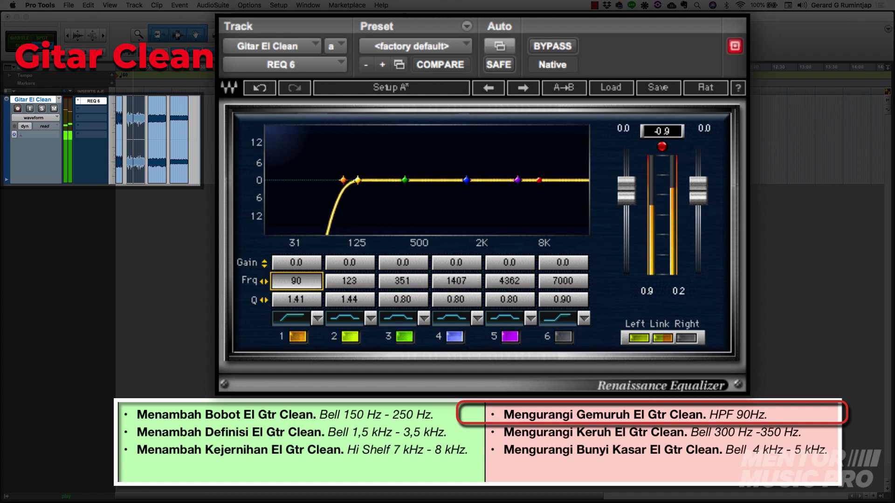
{"action": "left_click_drag", "start_coordinate": [457, 262], "coordinate": [456, 243]}
{"action": "mouse_move", "coordinate": [457, 281]}
{"action": "left_mouse_down"}
{"action": "mouse_move", "coordinate": [440, 281]}
{"action": "mouse_move", "coordinate": [459, 281]}
{"action": "mouse_move", "coordinate": [463, 268]}
{"action": "mouse_move", "coordinate": [462, 280]}
{"action": "left_mouse_up"}
{"action": "left_click", "coordinate": [456, 336]}
{"action": "left_click", "coordinate": [456, 336]}
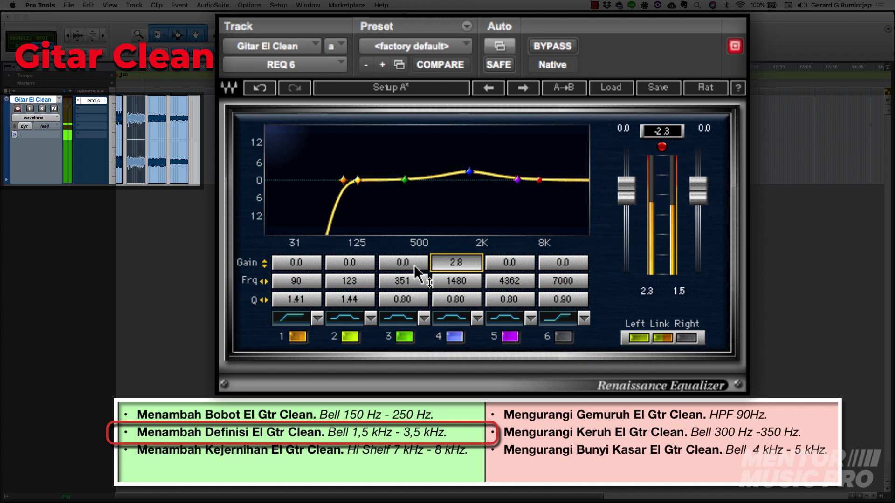
Step: Set EQ band 3 to -1.7 dB with Q 1.08, and set band 2 to 146 Hz with 2.2 dB gain
{"action": "left_click_drag", "start_coordinate": [414, 265], "coordinate": [414, 268]}
{"action": "left_click_drag", "start_coordinate": [402, 299], "coordinate": [406, 299]}
{"action": "left_click_drag", "start_coordinate": [362, 264], "coordinate": [372, 280]}
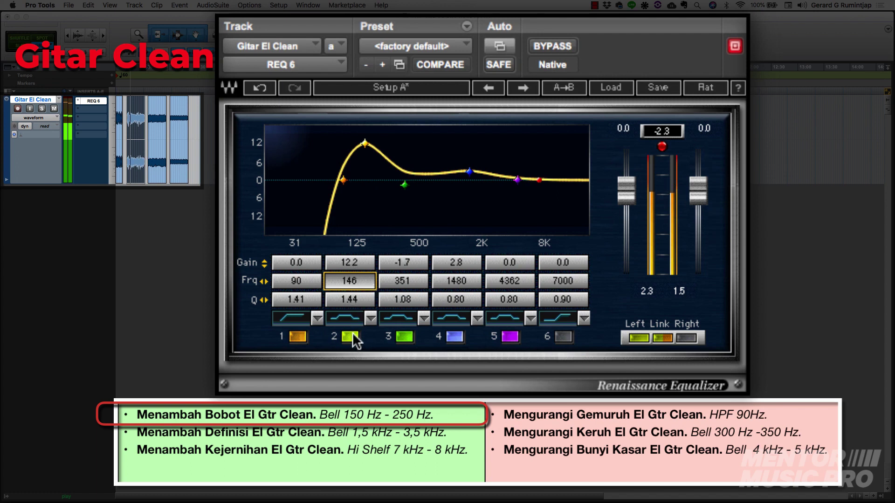
{"action": "left_click", "coordinate": [352, 332]}
{"action": "left_click", "coordinate": [352, 332]}
{"action": "left_click_drag", "start_coordinate": [350, 262], "coordinate": [361, 390]}
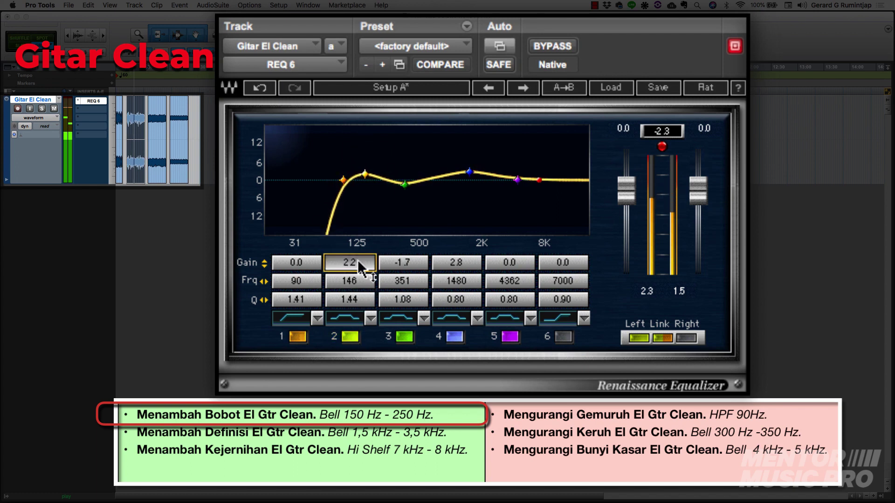
Step: Enable the band 6 high shelf at 7000 Hz with Q 0.71 and 2.4 dB gain
{"action": "left_click_drag", "start_coordinate": [555, 262], "coordinate": [565, 299]}
{"action": "left_click", "coordinate": [563, 337]}
{"action": "left_click_drag", "start_coordinate": [571, 266], "coordinate": [572, 285]}
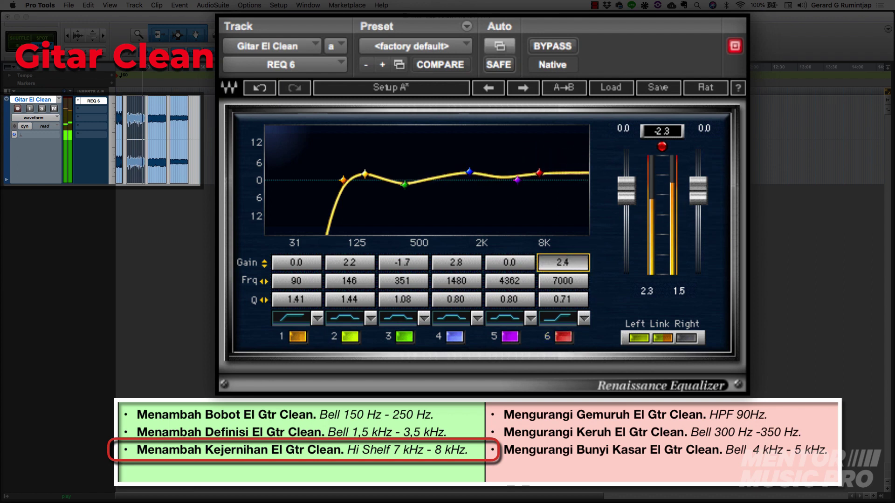
Step: Compare the guitar sound with the equalizer bypassed and active several times
{"action": "left_click", "coordinate": [569, 41]}
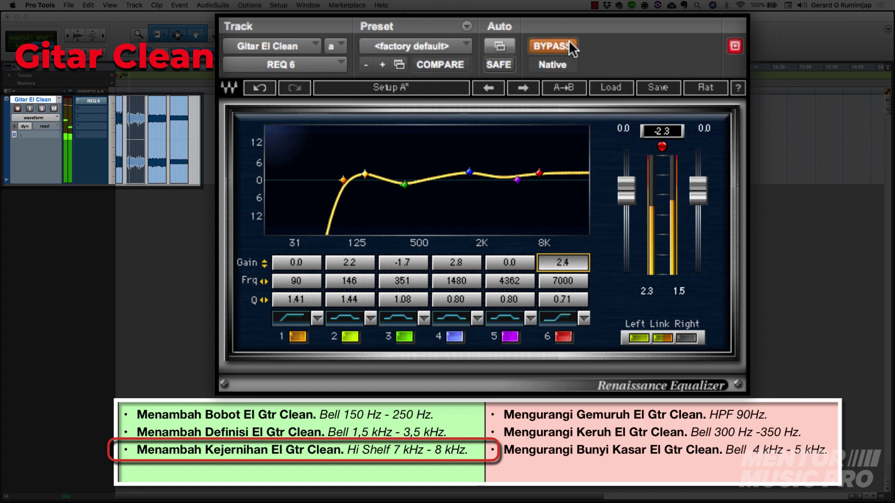
{"action": "left_click", "coordinate": [569, 40]}
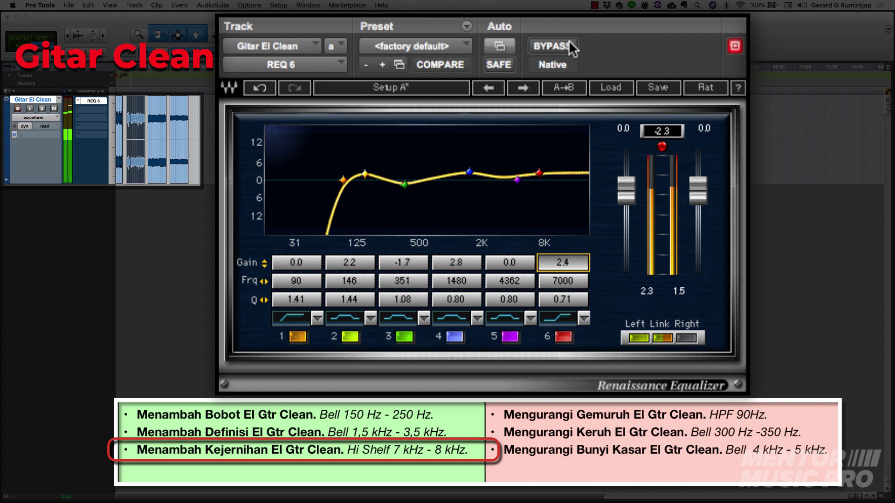
{"action": "left_click", "coordinate": [569, 40]}
{"action": "left_click", "coordinate": [569, 40]}
{"action": "left_click", "coordinate": [569, 40]}
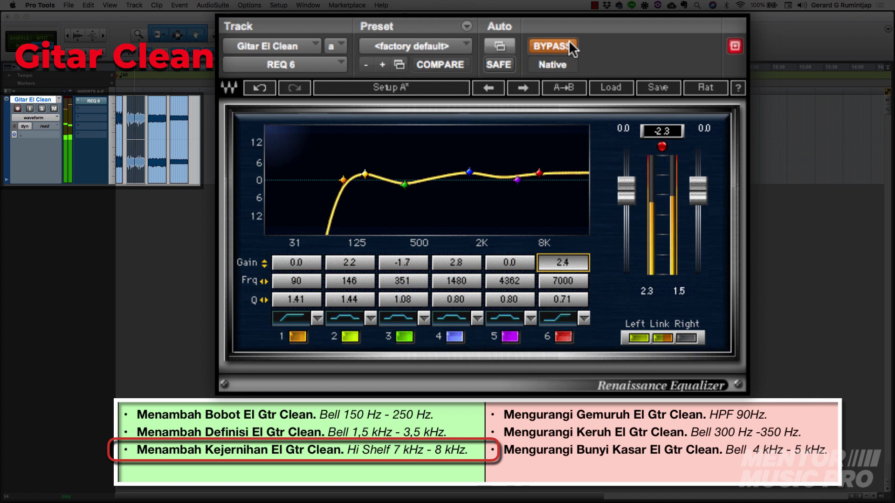
{"action": "left_click", "coordinate": [569, 40]}
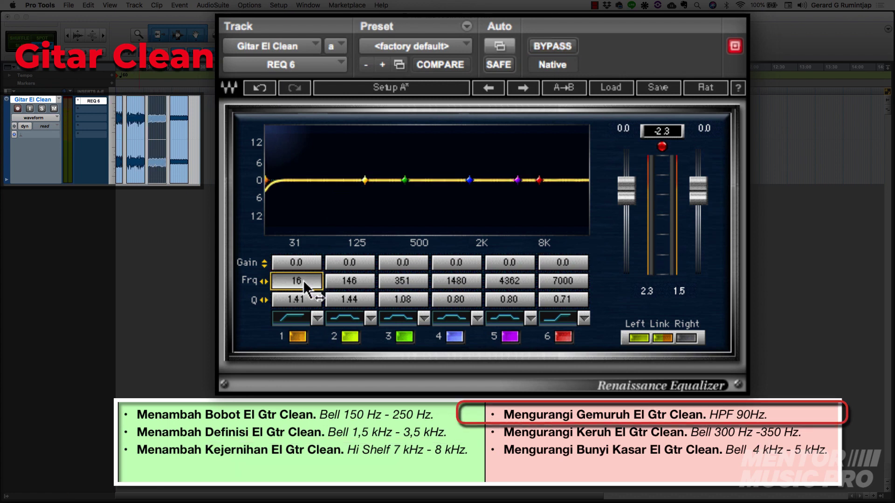
Step: For the third guitar clip, set the band 1 high-pass filter to 90 Hz and cut band 3 by 2.4 dB at 394 Hz
{"action": "mouse_move", "coordinate": [305, 285]}
{"action": "left_mouse_down"}
{"action": "mouse_move", "coordinate": [355, 285]}
{"action": "mouse_move", "coordinate": [316, 286]}
{"action": "left_mouse_up"}
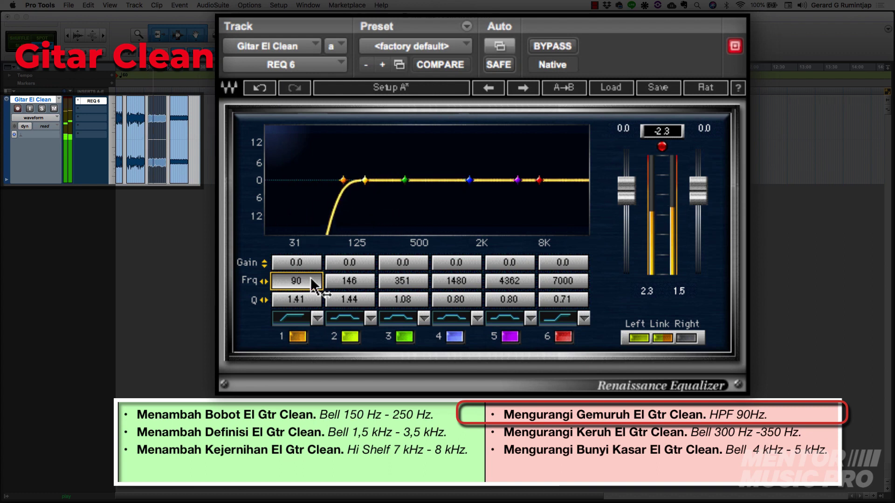
{"action": "mouse_move", "coordinate": [409, 266]}
{"action": "left_mouse_down"}
{"action": "mouse_move", "coordinate": [420, 281]}
{"action": "mouse_move", "coordinate": [407, 273]}
{"action": "mouse_move", "coordinate": [407, 283]}
{"action": "left_mouse_up"}
{"action": "left_click", "coordinate": [406, 332]}
{"action": "left_click", "coordinate": [408, 335]}
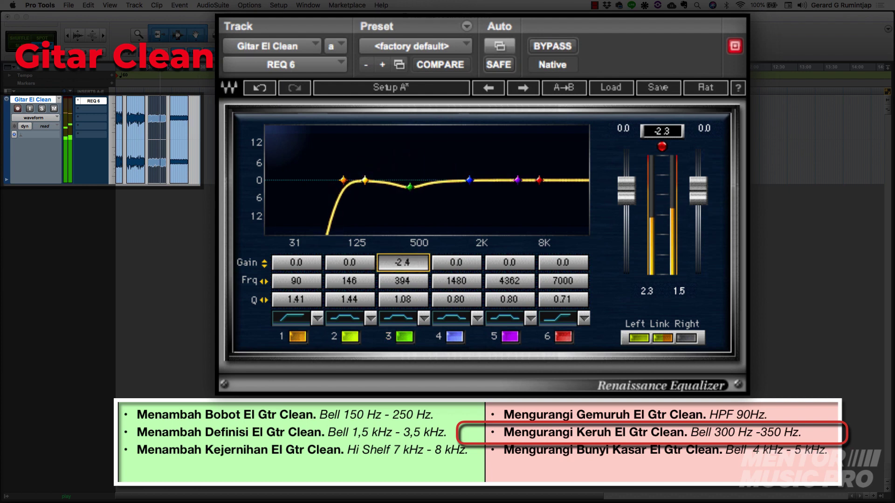
Step: Boost EQ band 5 to locate the harshness, compare it off and on, and set it to 5040 Hz, Q 1.39 and -1.9 dB
{"action": "mouse_move", "coordinate": [509, 263]}
{"action": "left_mouse_down"}
{"action": "mouse_move", "coordinate": [509, 251]}
{"action": "mouse_move", "coordinate": [516, 280]}
{"action": "mouse_move", "coordinate": [510, 256]}
{"action": "left_mouse_up"}
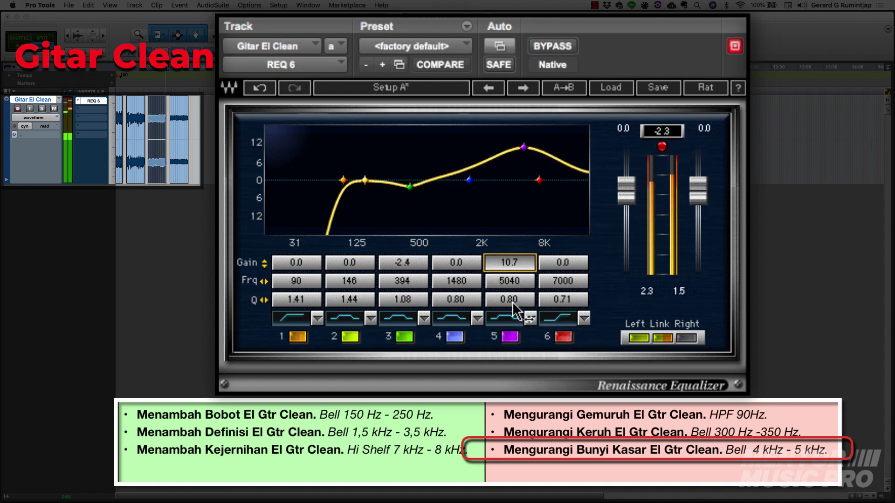
{"action": "left_click_drag", "start_coordinate": [513, 302], "coordinate": [513, 299]}
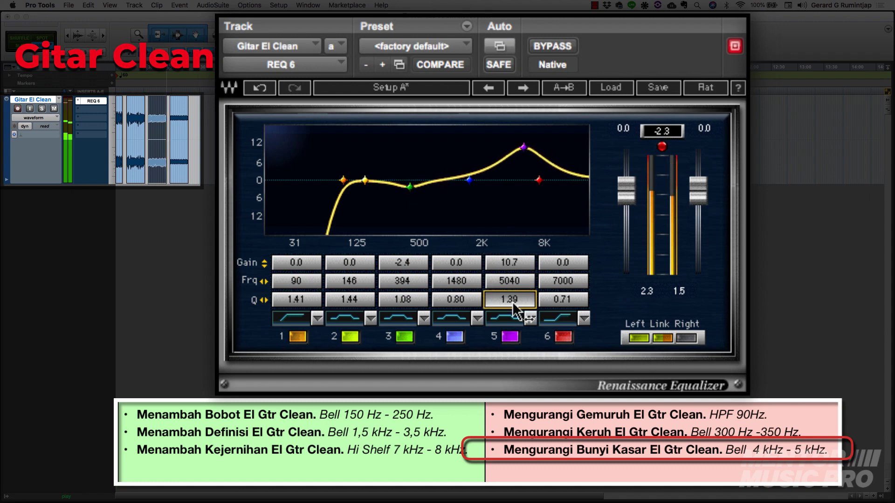
{"action": "left_click", "coordinate": [509, 335]}
{"action": "left_click", "coordinate": [509, 336]}
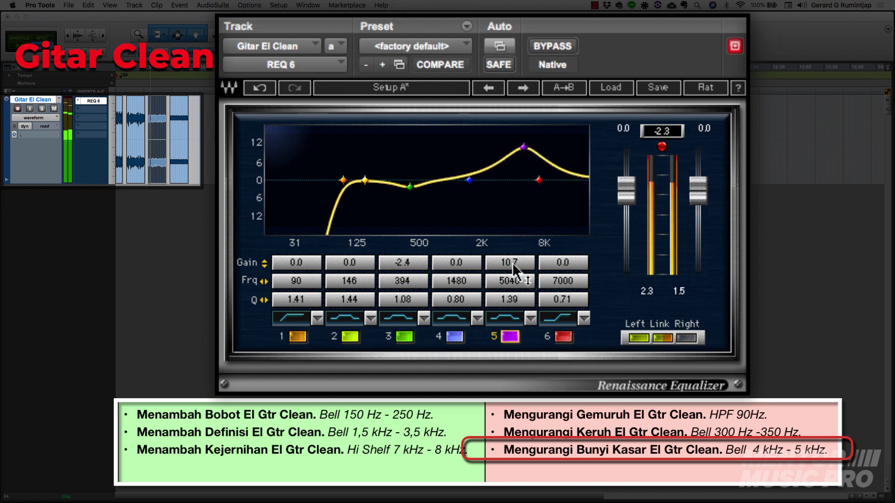
{"action": "left_click_drag", "start_coordinate": [513, 264], "coordinate": [513, 311]}
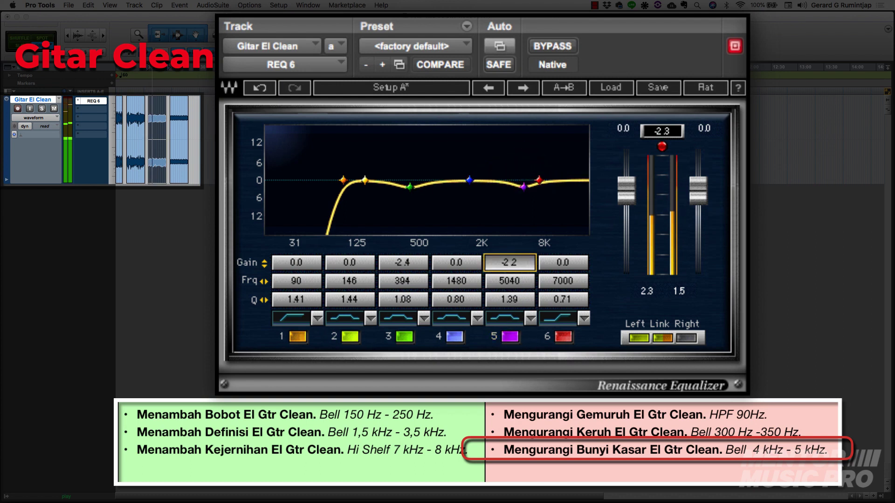
Step: Boost the band 6 high shelf, compare it off and on, and set it to 8507 Hz with 2.4 dB gain
{"action": "left_click_drag", "start_coordinate": [562, 262], "coordinate": [565, 96]}
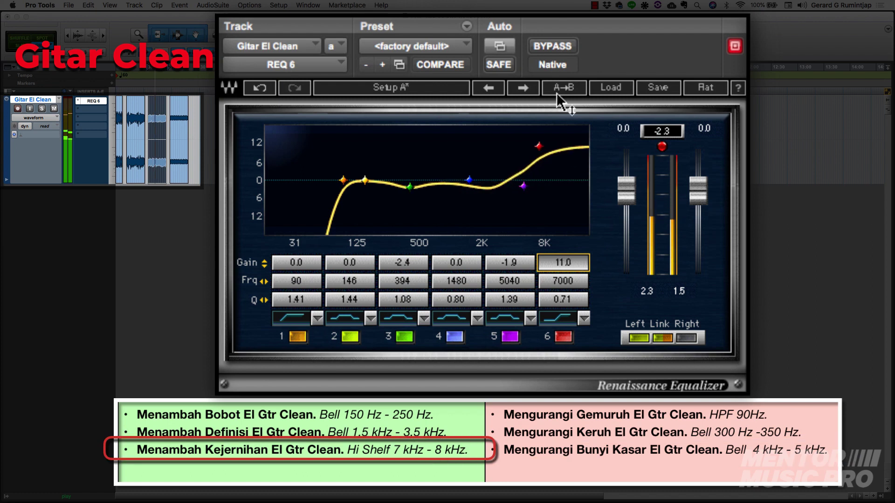
{"action": "left_click", "coordinate": [564, 337]}
{"action": "left_click", "coordinate": [564, 337]}
{"action": "left_click", "coordinate": [571, 304]}
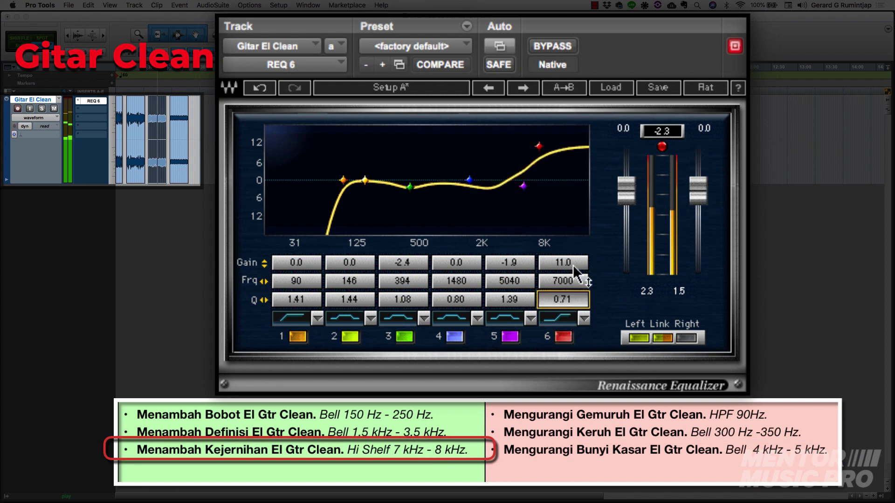
{"action": "left_click", "coordinate": [564, 337]}
{"action": "left_click", "coordinate": [564, 337]}
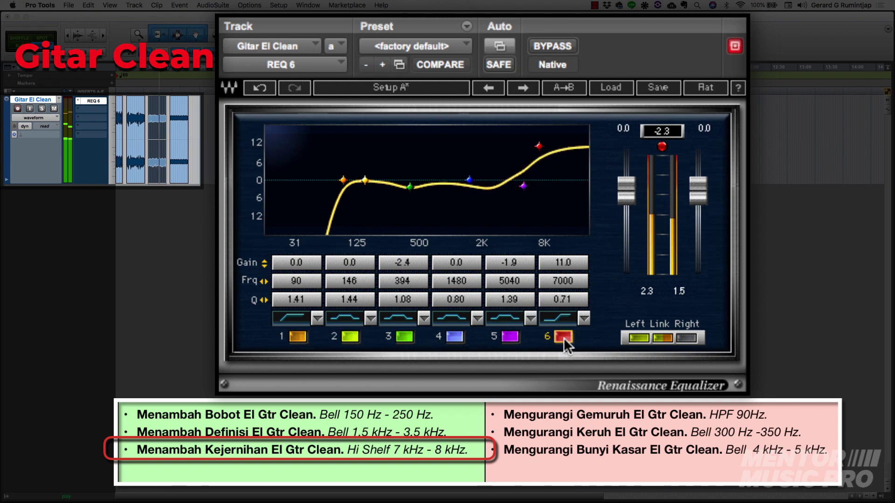
{"action": "left_click_drag", "start_coordinate": [563, 263], "coordinate": [580, 287]}
Step: Sweep EQ band 2 with a strong boost, compare it off and on, and set it to 132 Hz, Q 1.53 and 3.4 dB
{"action": "left_click_drag", "start_coordinate": [349, 263], "coordinate": [349, 219]}
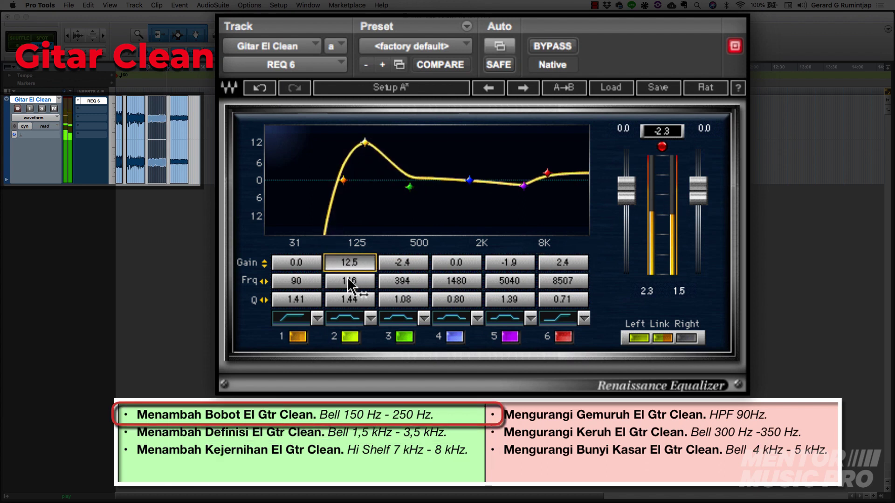
{"action": "mouse_move", "coordinate": [349, 281]}
{"action": "left_mouse_down"}
{"action": "mouse_move", "coordinate": [358, 281]}
{"action": "mouse_move", "coordinate": [350, 280]}
{"action": "mouse_move", "coordinate": [352, 256]}
{"action": "mouse_move", "coordinate": [339, 281]}
{"action": "left_mouse_up"}
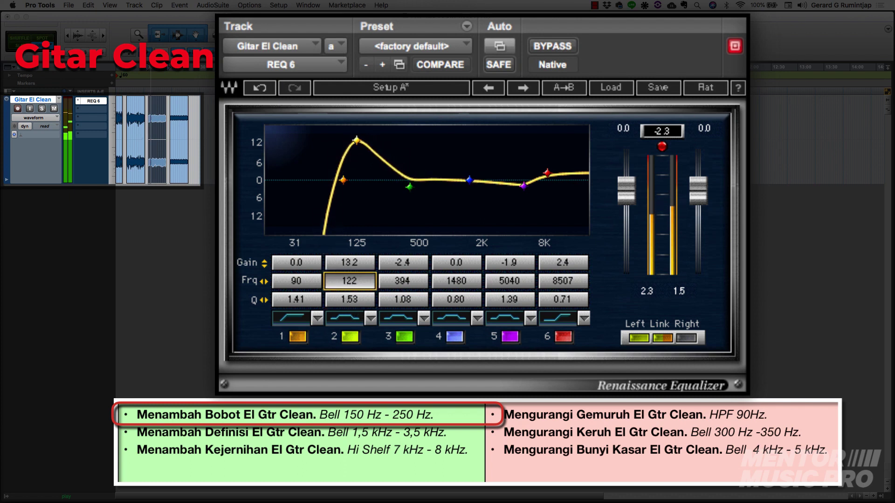
{"action": "left_click", "coordinate": [351, 337]}
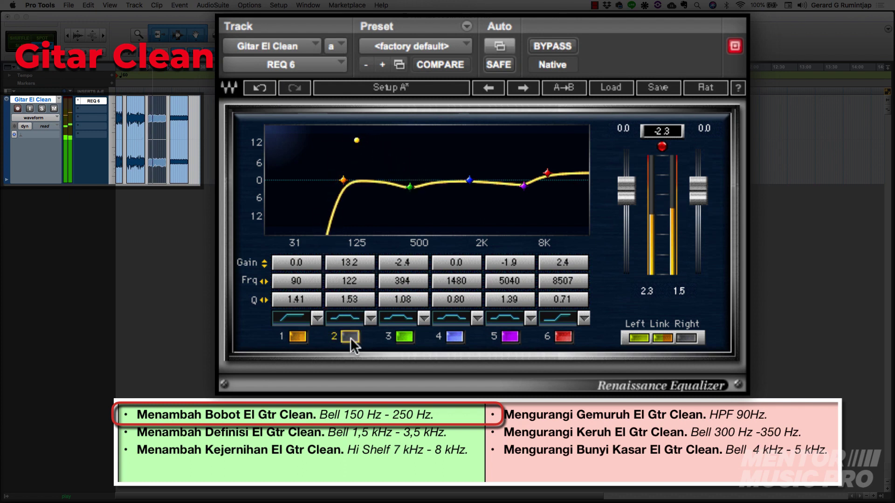
{"action": "left_click", "coordinate": [350, 337]}
{"action": "left_click_drag", "start_coordinate": [357, 267], "coordinate": [357, 313]}
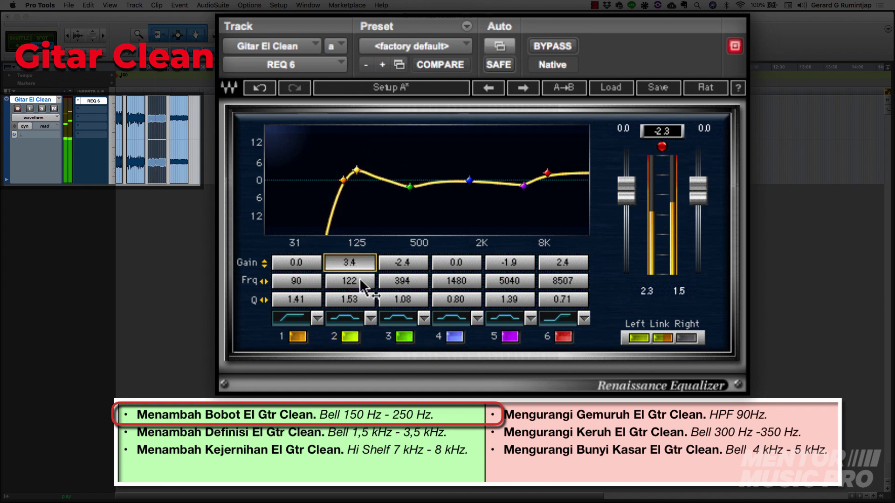
{"action": "left_click_drag", "start_coordinate": [361, 281], "coordinate": [366, 281]}
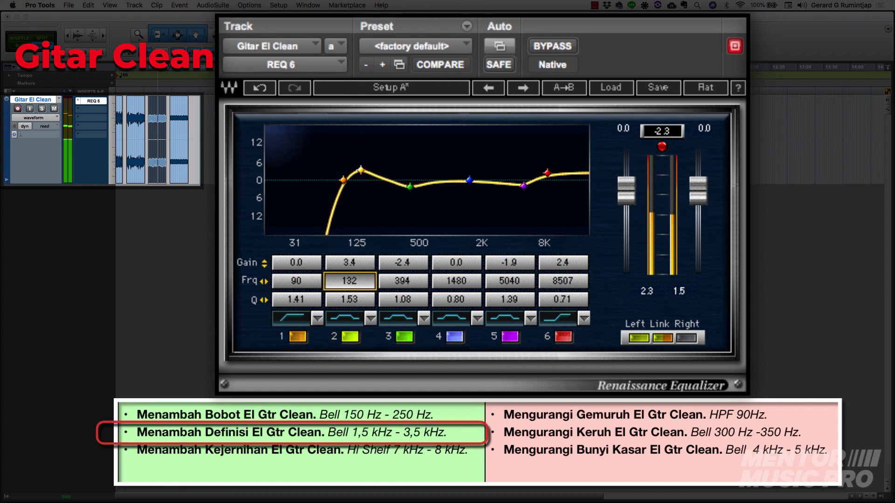
Step: Boost EQ band 4 by 7.8 dB, move it to 1747 Hz, compare it off and on, and lower its gain
{"action": "left_click_drag", "start_coordinate": [451, 266], "coordinate": [451, 229]}
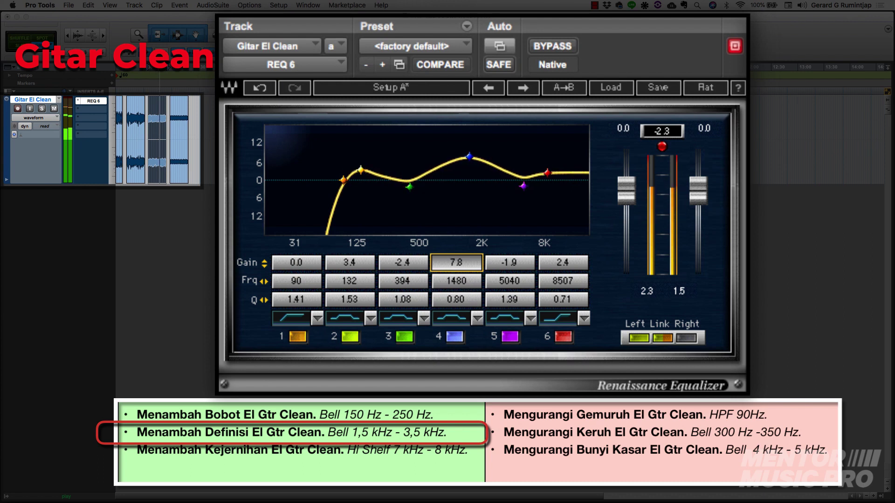
{"action": "left_click_drag", "start_coordinate": [456, 281], "coordinate": [448, 318]}
{"action": "left_click", "coordinate": [452, 337]}
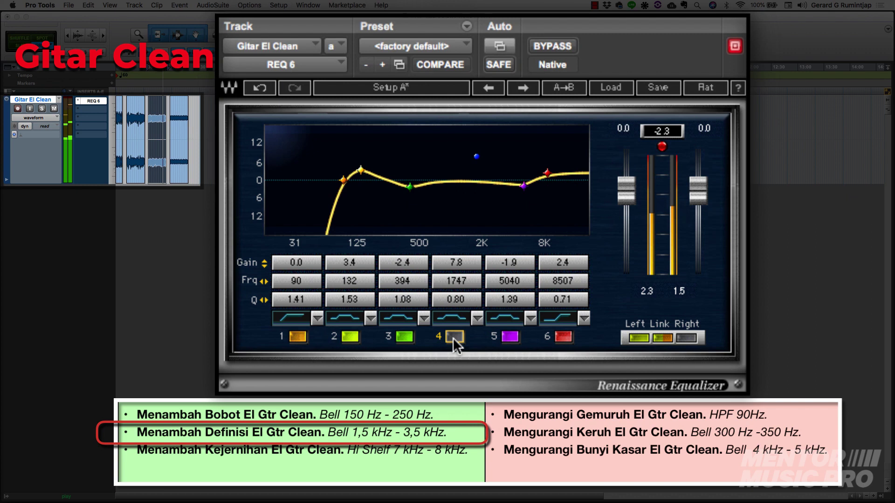
{"action": "left_click", "coordinate": [452, 338]}
{"action": "left_click_drag", "start_coordinate": [463, 269], "coordinate": [463, 296]}
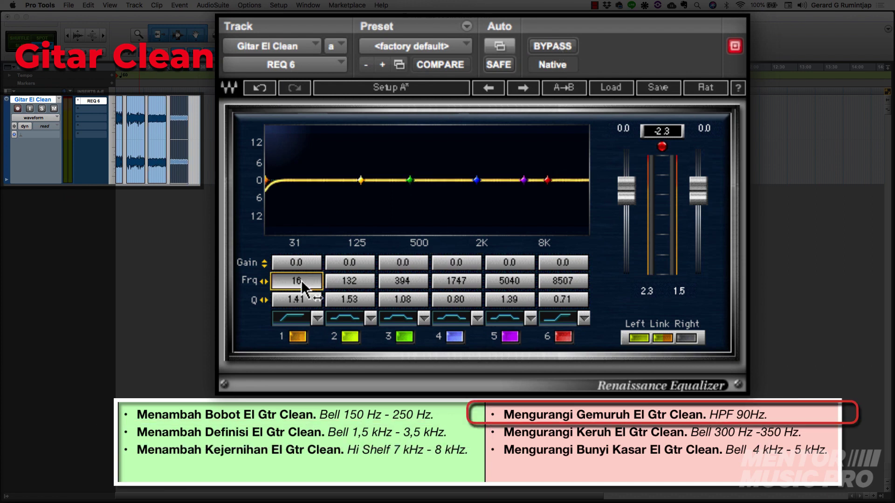
Step: For the fourth guitar clip, set the band 1 high-pass filter to 90 Hz, boost band 2 by 6.3 dB at 157 Hz and compare it off and on
{"action": "mouse_move", "coordinate": [301, 280]}
{"action": "left_mouse_down"}
{"action": "mouse_move", "coordinate": [361, 280]}
{"action": "mouse_move", "coordinate": [321, 281]}
{"action": "mouse_move", "coordinate": [350, 252]}
{"action": "mouse_move", "coordinate": [351, 229]}
{"action": "left_mouse_up"}
{"action": "left_click_drag", "start_coordinate": [359, 285], "coordinate": [362, 303]}
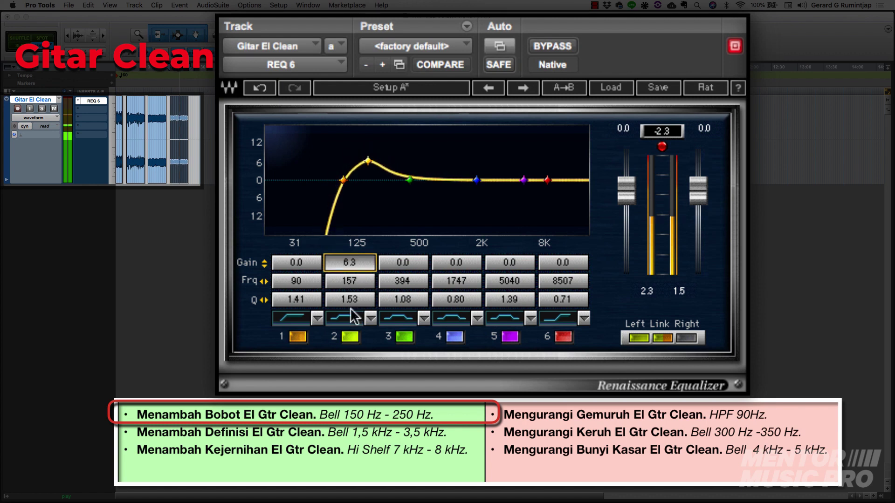
{"action": "left_click", "coordinate": [351, 335]}
{"action": "left_click", "coordinate": [350, 334]}
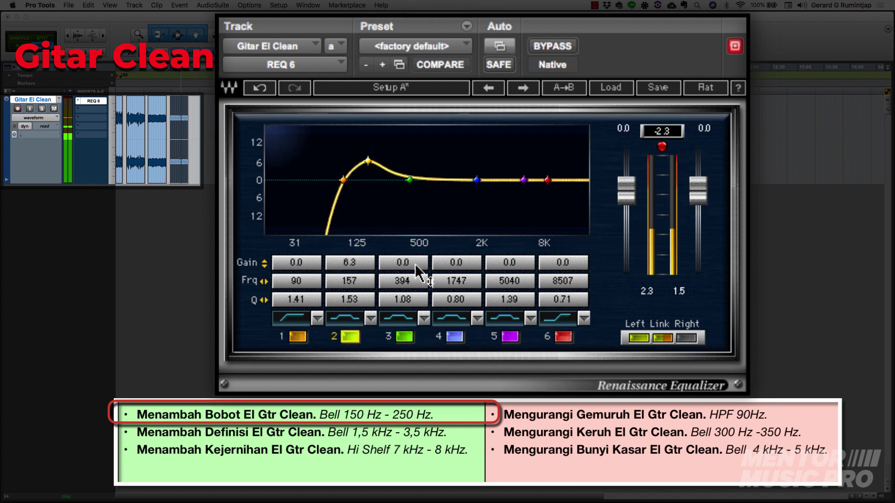
Step: Cut EQ band 3 by 3.3 dB at 442 Hz and set the band 6 high shelf to 3.5 dB at 9210 Hz
{"action": "left_click_drag", "start_coordinate": [416, 264], "coordinate": [418, 293]}
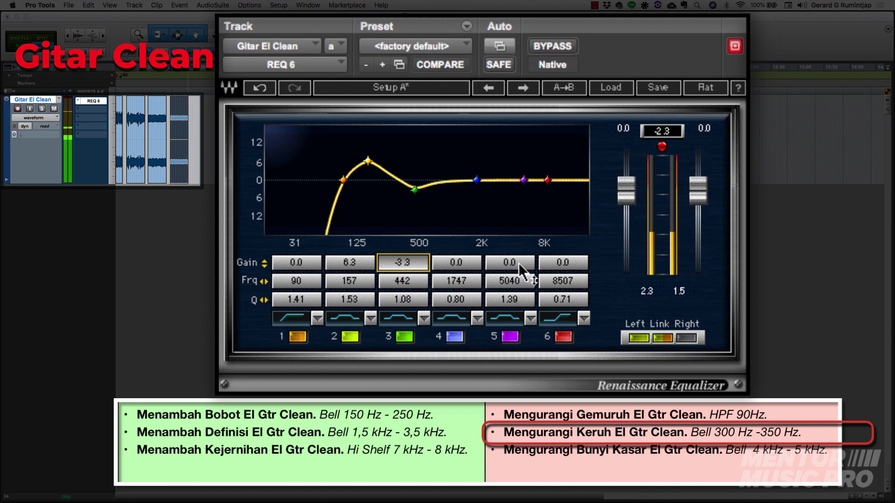
{"action": "left_click_drag", "start_coordinate": [547, 175], "coordinate": [547, 143]}
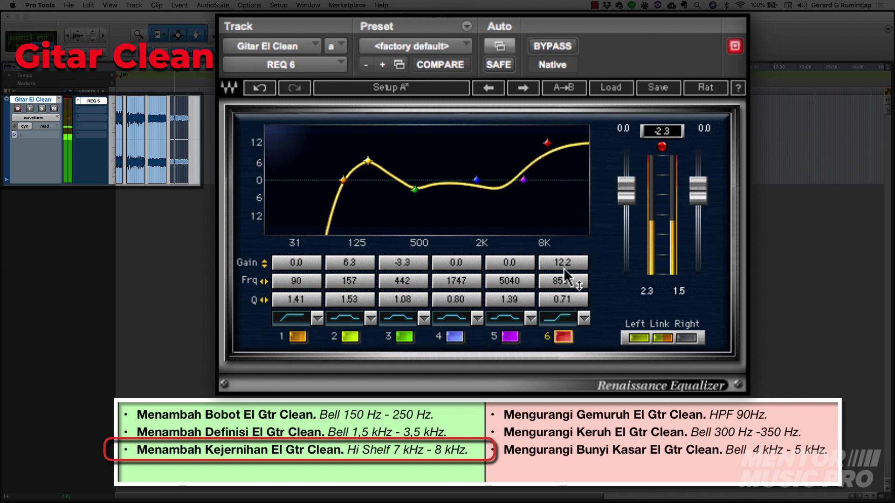
{"action": "left_click_drag", "start_coordinate": [563, 264], "coordinate": [562, 300]}
{"action": "left_click", "coordinate": [572, 300]}
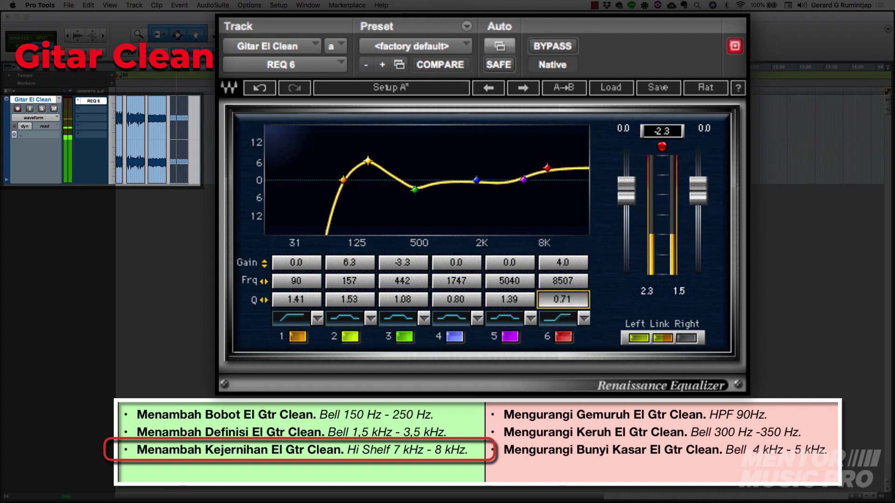
{"action": "left_click_drag", "start_coordinate": [562, 263], "coordinate": [584, 280]}
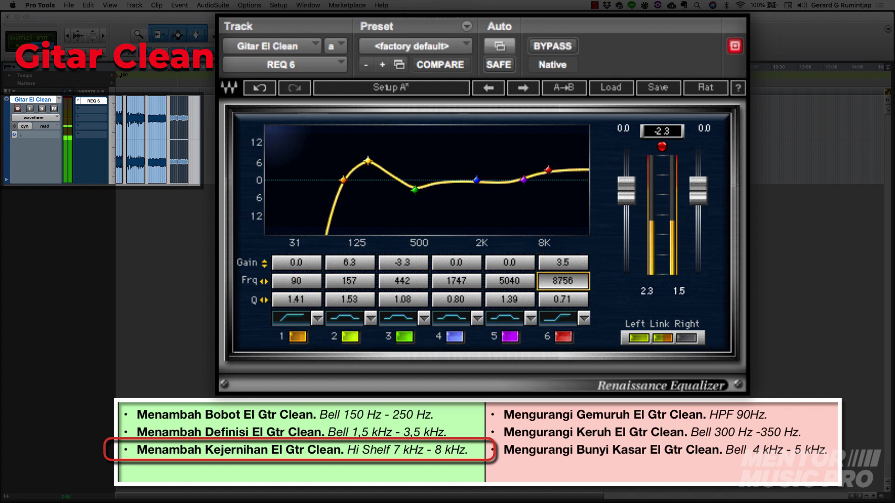
Step: Set EQ band 4 to 2092 Hz, Q 0.57 and 2.6 dB, and compare the whole equalizer bypassed and active
{"action": "mouse_move", "coordinate": [456, 263]}
{"action": "left_mouse_down"}
{"action": "mouse_move", "coordinate": [479, 279]}
{"action": "mouse_move", "coordinate": [456, 257]}
{"action": "mouse_move", "coordinate": [456, 267]}
{"action": "left_mouse_up"}
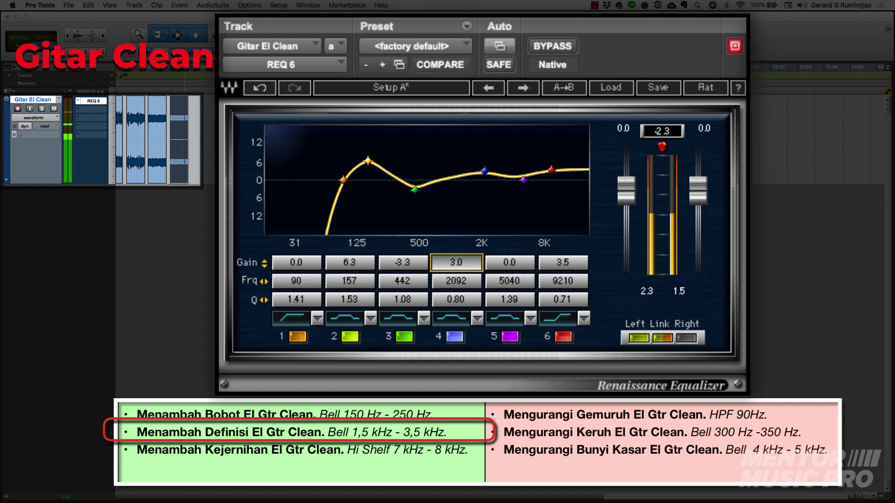
{"action": "left_click_drag", "start_coordinate": [464, 301], "coordinate": [455, 301]}
{"action": "left_click_drag", "start_coordinate": [456, 263], "coordinate": [456, 265]}
{"action": "left_click", "coordinate": [562, 47]}
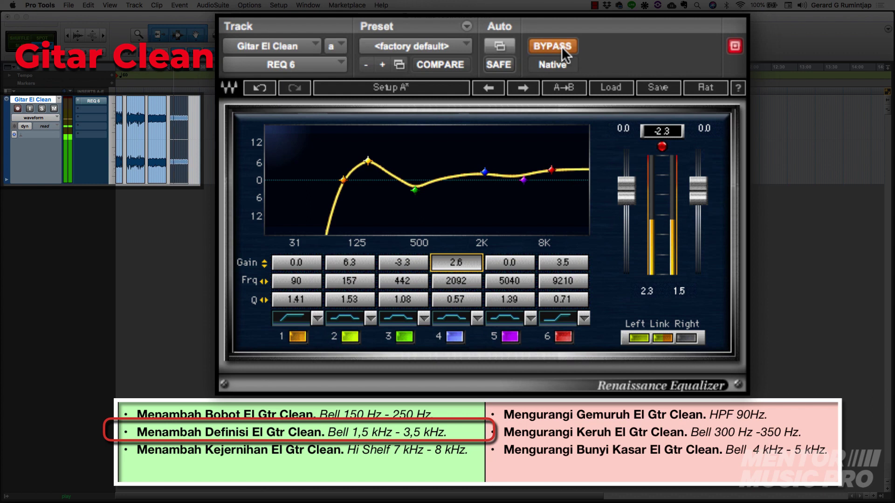
{"action": "left_click", "coordinate": [561, 46]}
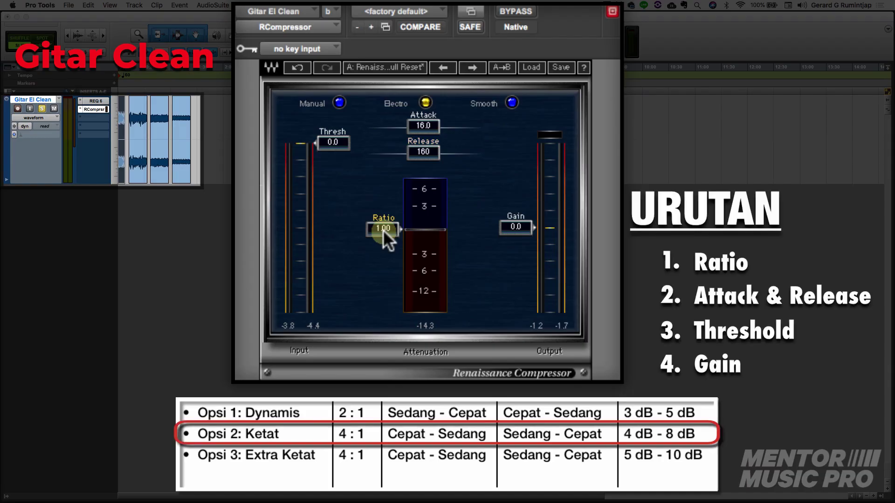
Step: For the first guitar clip, set the compressor ratio to 4, attack to 1.00, release to 138 and threshold to -14.3
{"action": "type", "text": "4"}
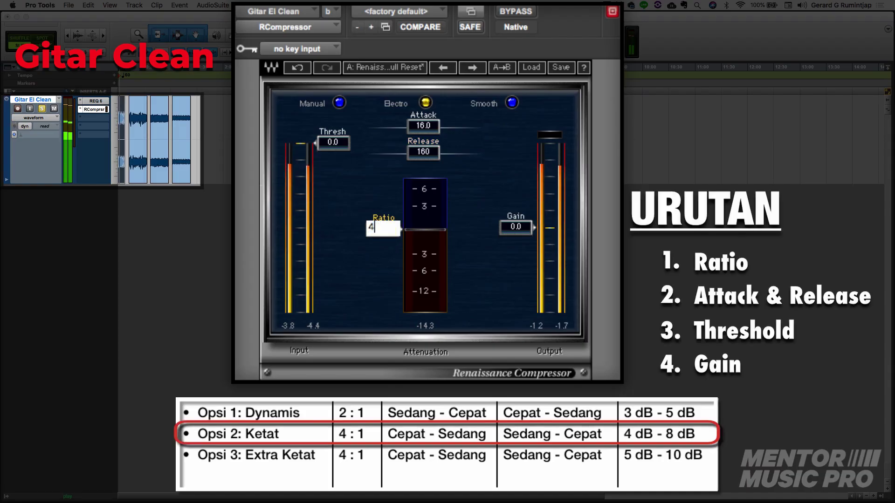
{"action": "key", "text": "Return"}
{"action": "left_click_drag", "start_coordinate": [421, 126], "coordinate": [390, 126]}
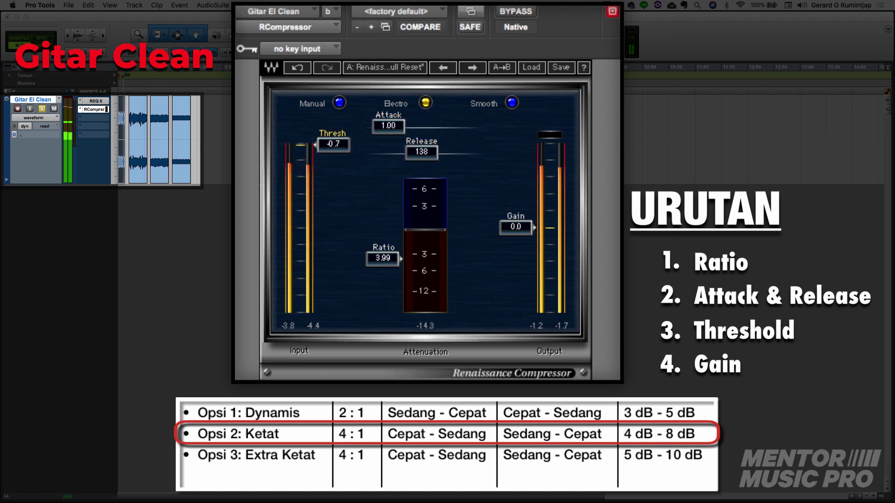
{"action": "left_click_drag", "start_coordinate": [333, 143], "coordinate": [333, 181]}
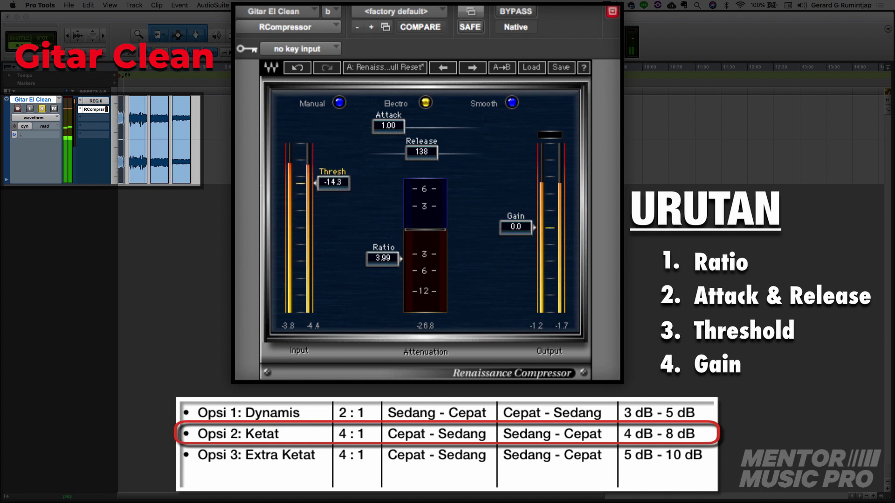
Step: Shorten the compressor release to 94.8, compare a 3.1 dB make-up gain with bypass, and lower the gain to 2.5 dB
{"action": "left_click_drag", "start_coordinate": [415, 153], "coordinate": [411, 153]}
{"action": "left_click_drag", "start_coordinate": [517, 227], "coordinate": [518, 217]}
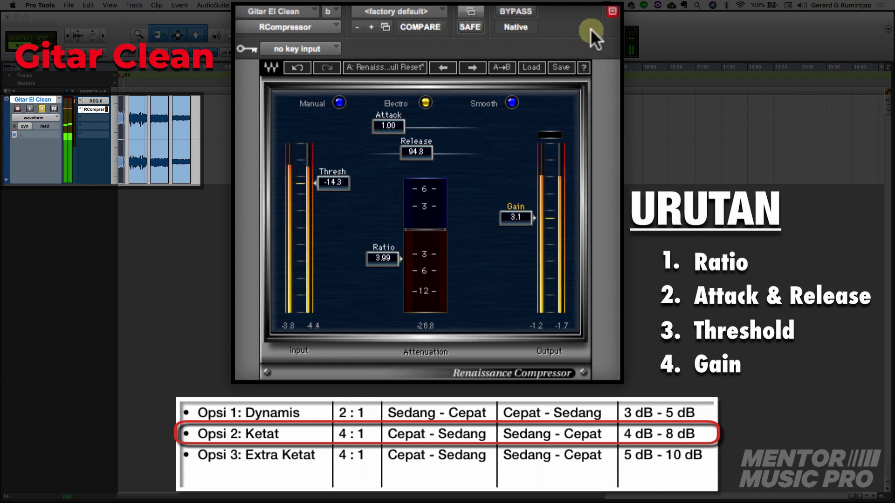
{"action": "left_click", "coordinate": [524, 10]}
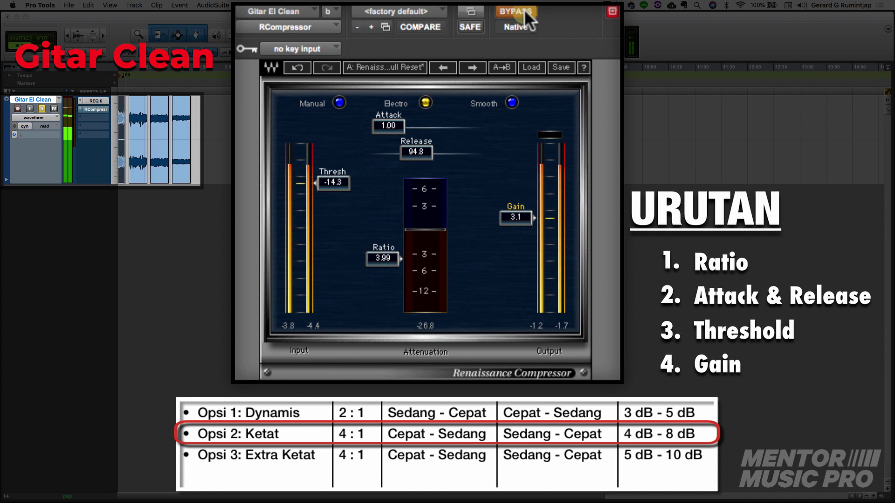
{"action": "left_click", "coordinate": [524, 9]}
{"action": "left_click_drag", "start_coordinate": [527, 223], "coordinate": [527, 226]}
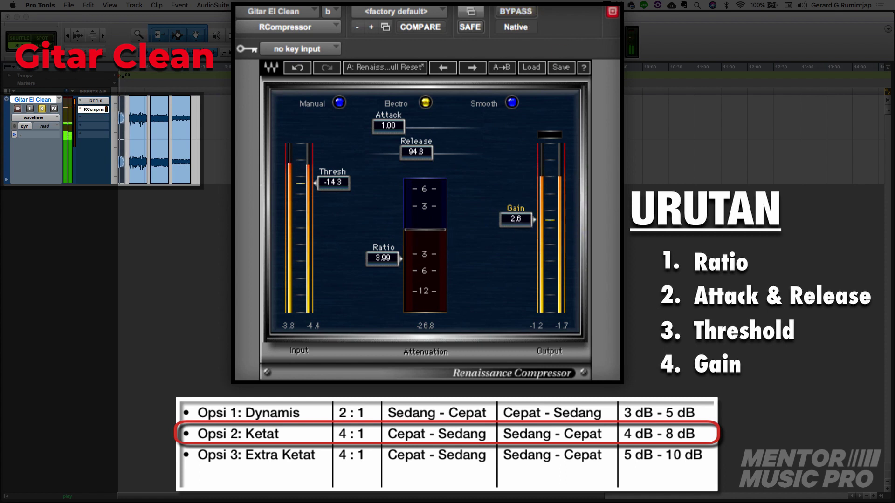
Step: Compare the first guitar clip twice with the compressor bypassed and active
{"action": "left_click", "coordinate": [524, 10]}
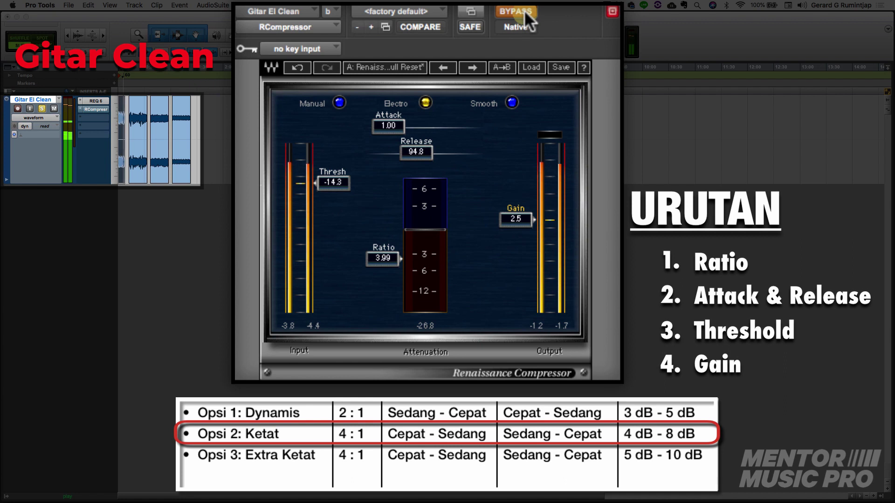
{"action": "left_click", "coordinate": [524, 9]}
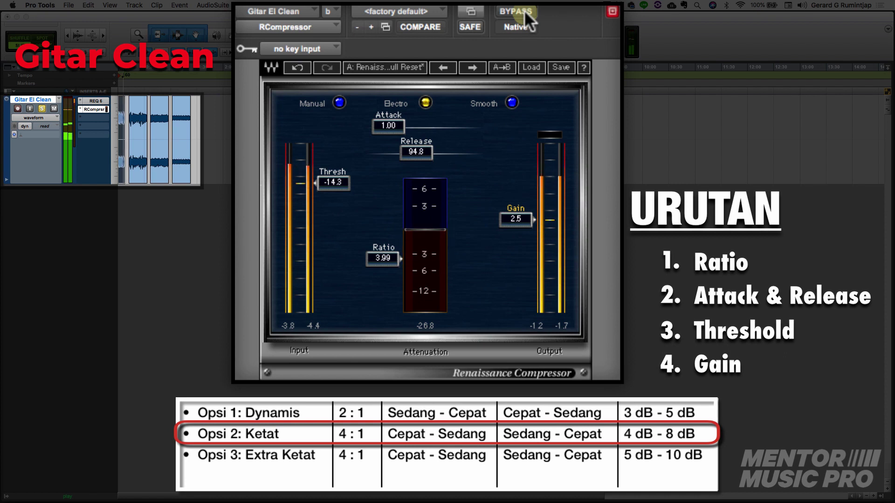
{"action": "left_click", "coordinate": [524, 10]}
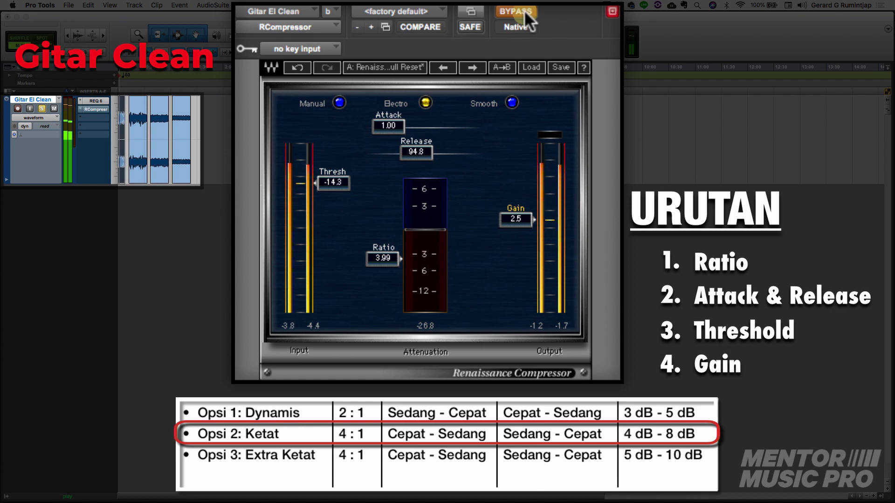
{"action": "left_click", "coordinate": [524, 10]}
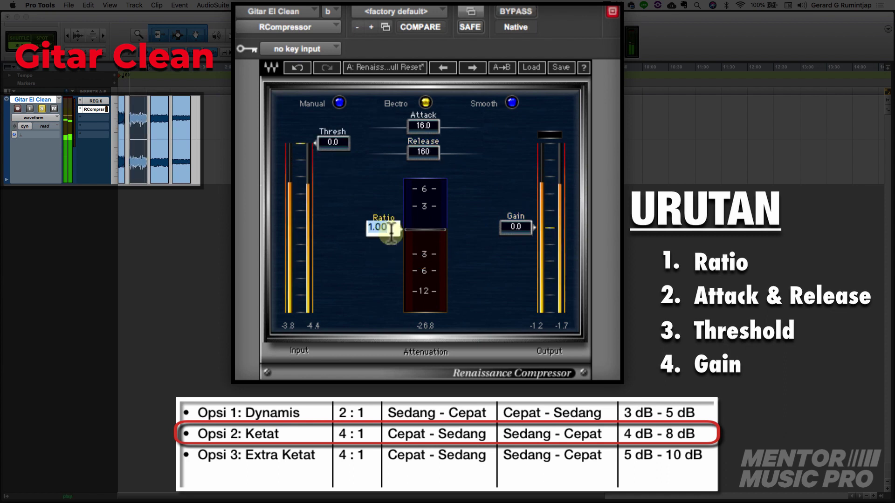
Step: For the second guitar clip, set compressor ratio 3.99, attack 1.79, release 43.1, threshold -18.5 and gain 4.0, and compare with bypass
{"action": "left_click_drag", "start_coordinate": [390, 230], "coordinate": [391, 260]}
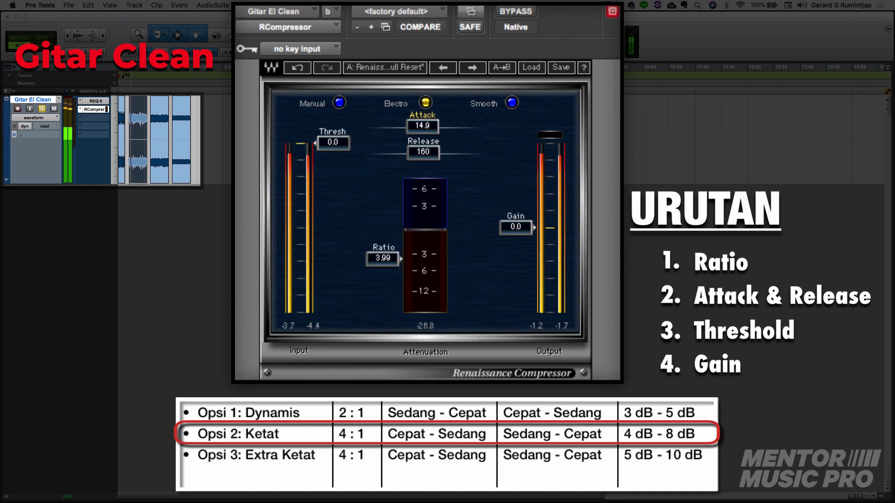
{"action": "left_click_drag", "start_coordinate": [423, 125], "coordinate": [407, 149]}
{"action": "left_click_drag", "start_coordinate": [334, 145], "coordinate": [334, 193]}
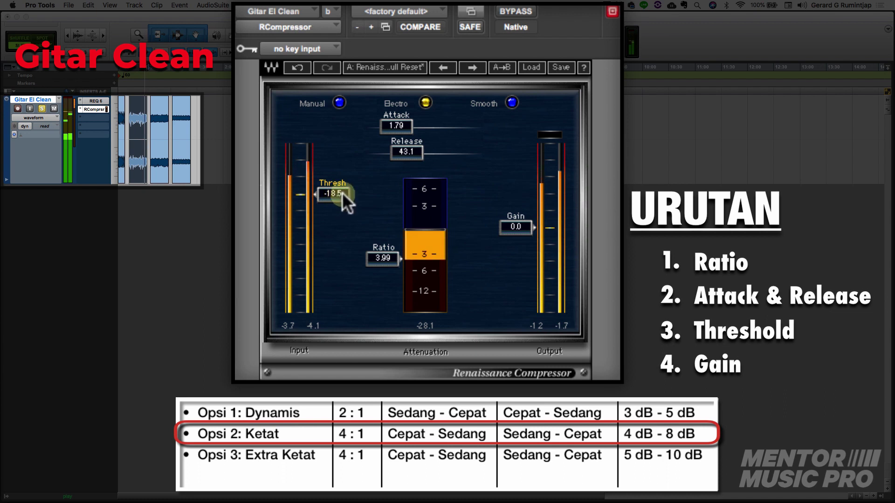
{"action": "left_click_drag", "start_coordinate": [515, 227], "coordinate": [519, 210]}
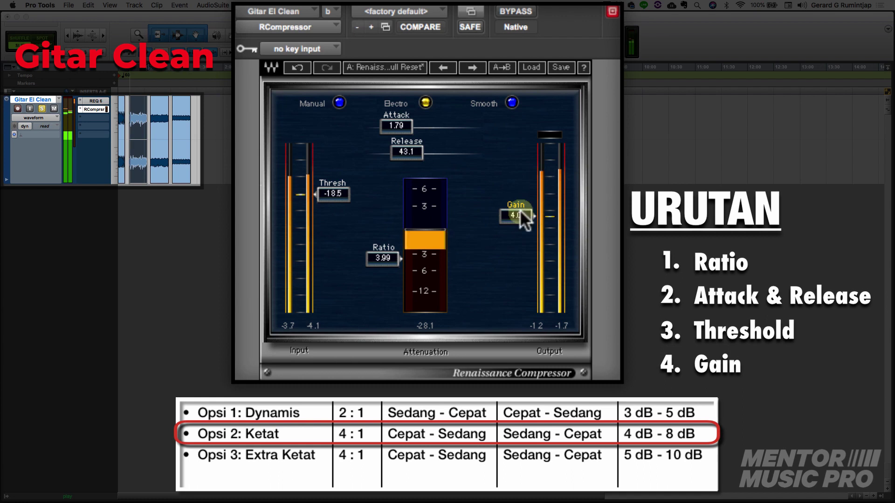
{"action": "left_click", "coordinate": [532, 9]}
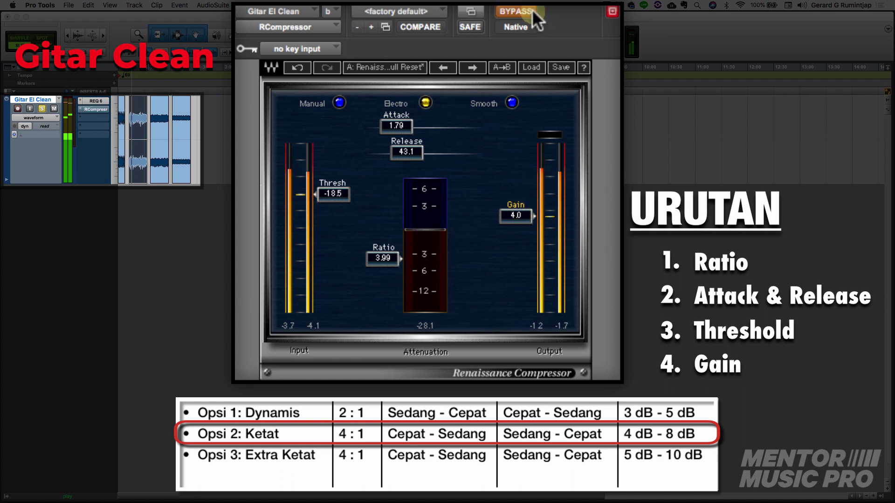
{"action": "left_click", "coordinate": [533, 10]}
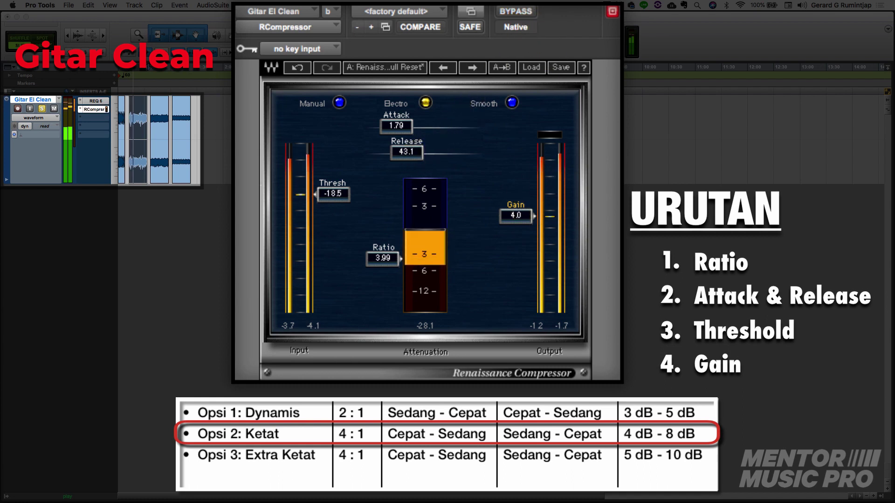
Step: Shorten the compressor release to 25.0 and compare the sound bypassed and active
{"action": "left_click_drag", "start_coordinate": [406, 151], "coordinate": [399, 151]}
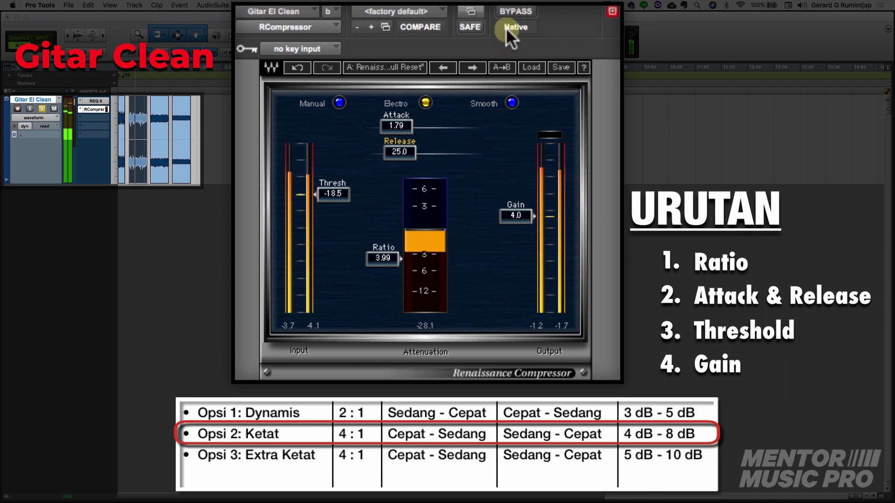
{"action": "left_click", "coordinate": [515, 12]}
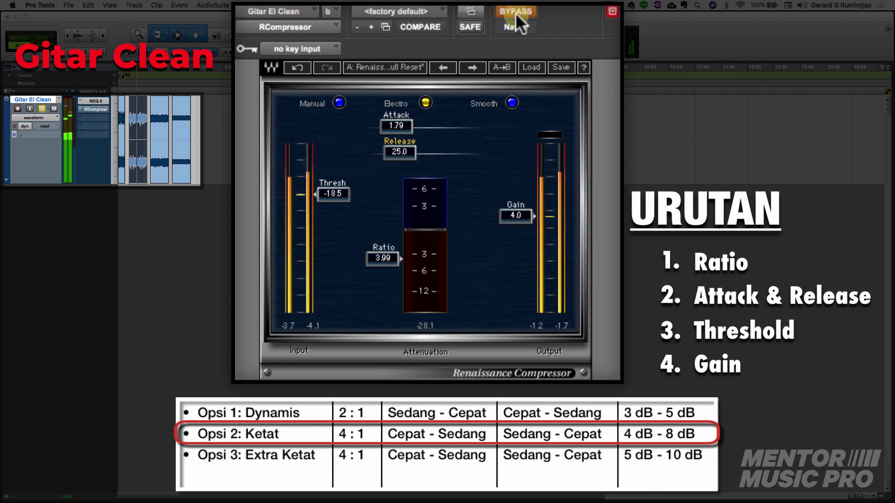
{"action": "left_click", "coordinate": [515, 12]}
Step: Try a compressor gain of 5.0 against bypass, set it back to 4.0, and compare with bypass again
{"action": "left_click_drag", "start_coordinate": [516, 215], "coordinate": [516, 212]}
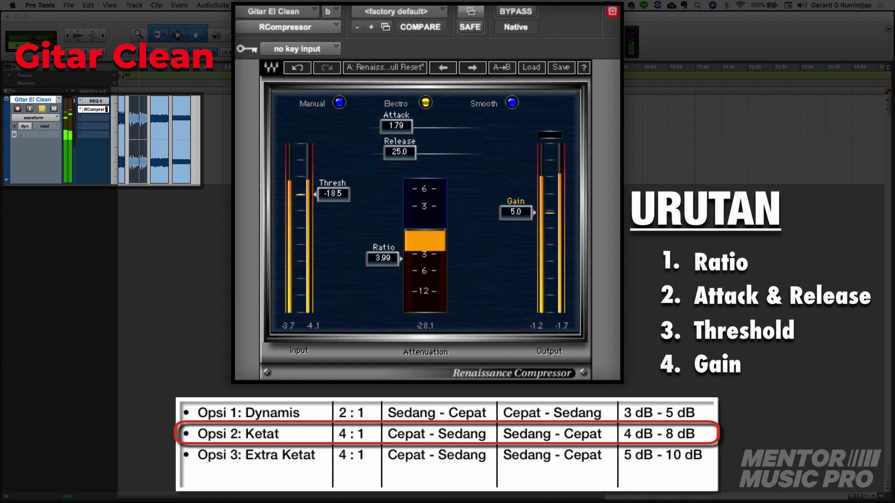
{"action": "left_click", "coordinate": [529, 10]}
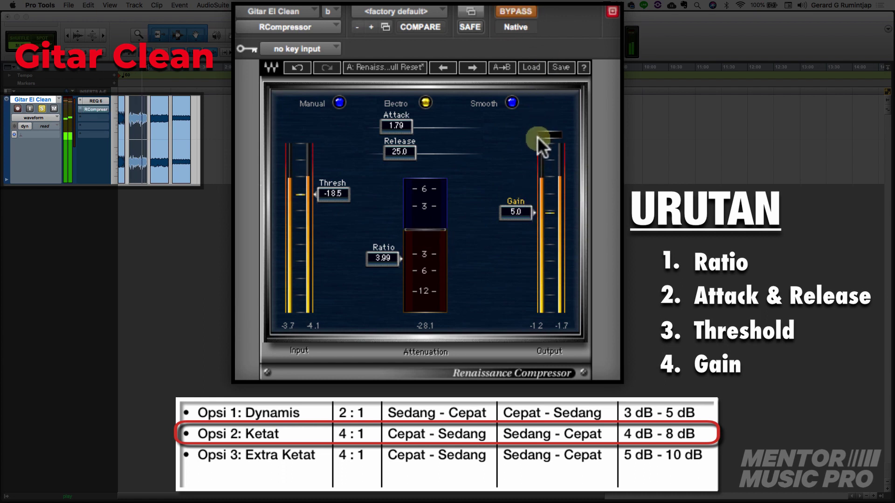
{"action": "left_click", "coordinate": [533, 10]}
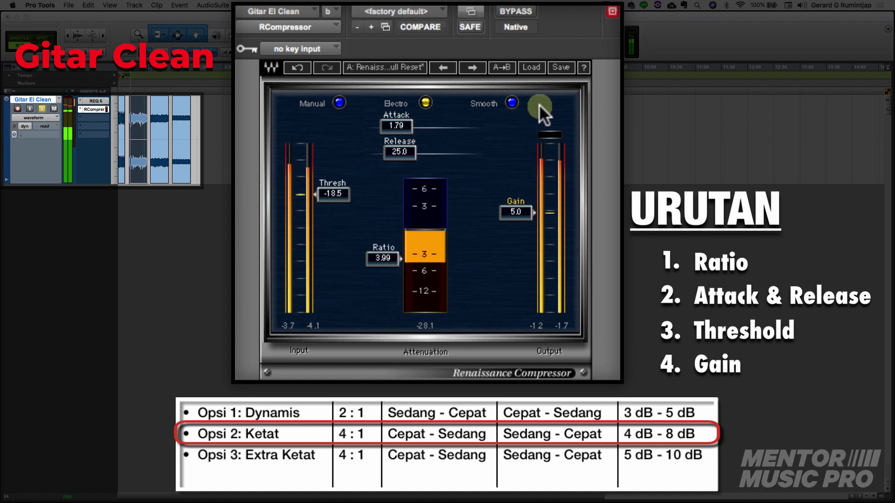
{"action": "left_click_drag", "start_coordinate": [523, 205], "coordinate": [523, 215]}
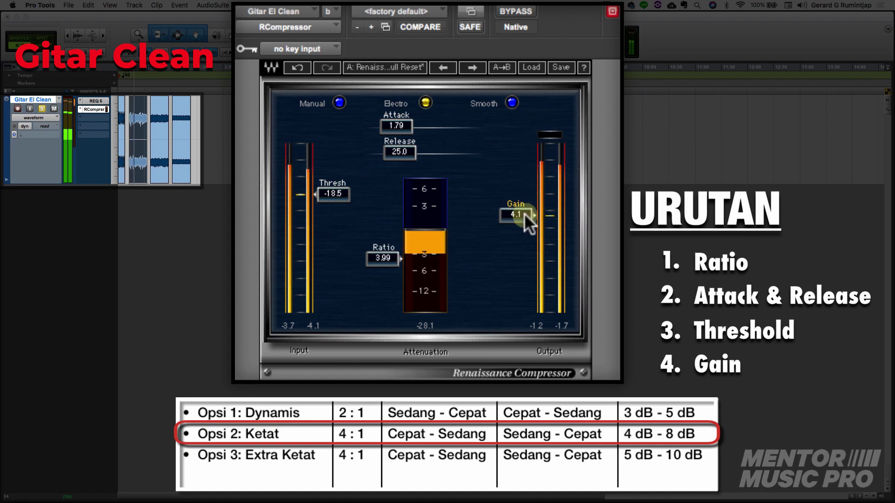
{"action": "left_click", "coordinate": [530, 14]}
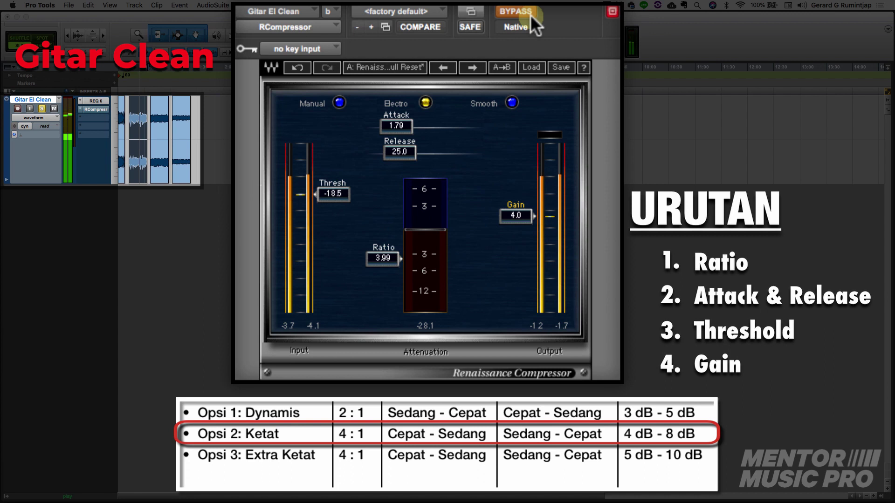
{"action": "left_click", "coordinate": [530, 14]}
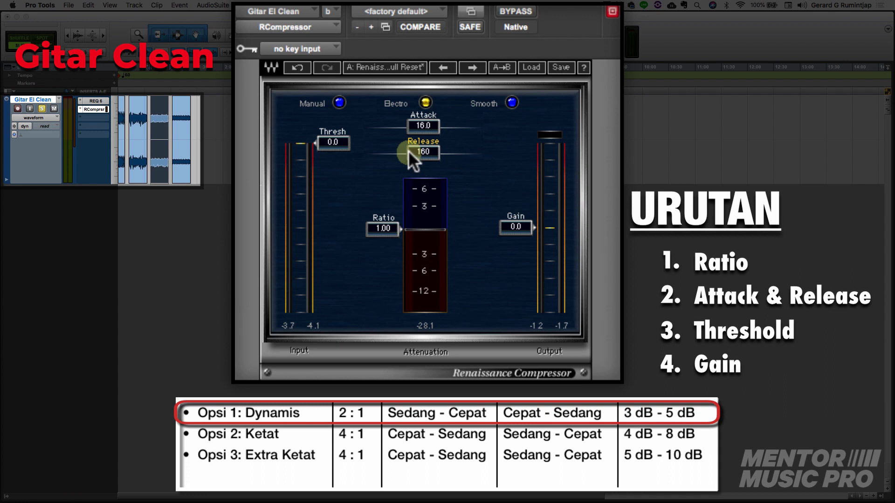
Step: For the third guitar clip, play it and set the compressor ratio to 2, release to 17.2 and threshold to -22.7
{"action": "key", "text": "space"}
{"action": "left_click", "coordinate": [385, 227]}
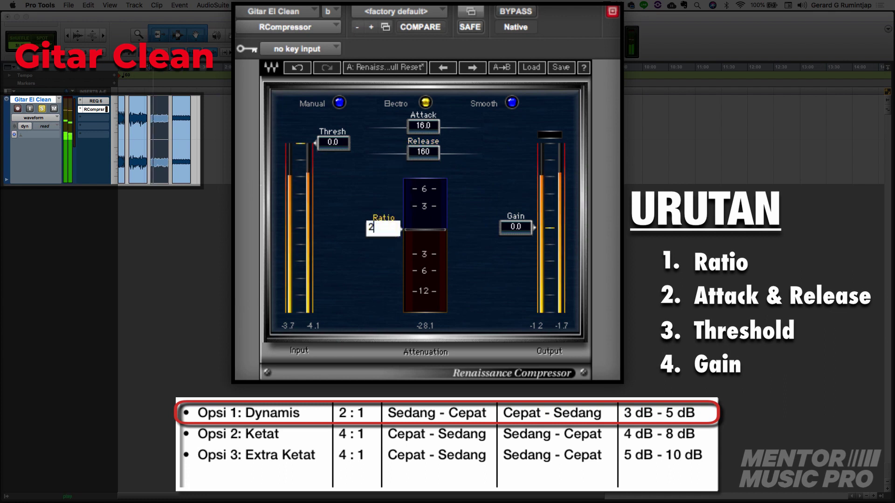
{"action": "type", "text": "2"}
{"action": "key", "text": "Return"}
{"action": "mouse_move", "coordinate": [333, 143]}
{"action": "left_mouse_down"}
{"action": "mouse_move", "coordinate": [332, 238]}
{"action": "mouse_move", "coordinate": [333, 143]}
{"action": "mouse_move", "coordinate": [333, 181]}
{"action": "left_mouse_up"}
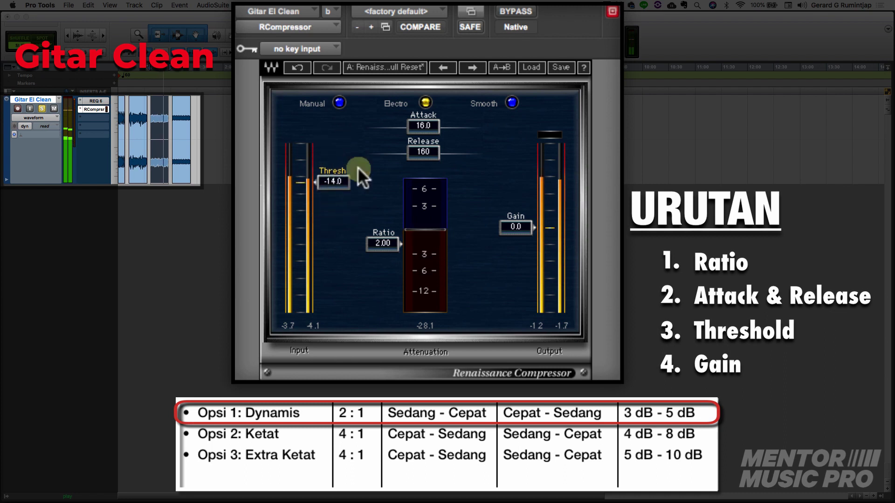
{"action": "left_click_drag", "start_coordinate": [422, 151], "coordinate": [395, 151]}
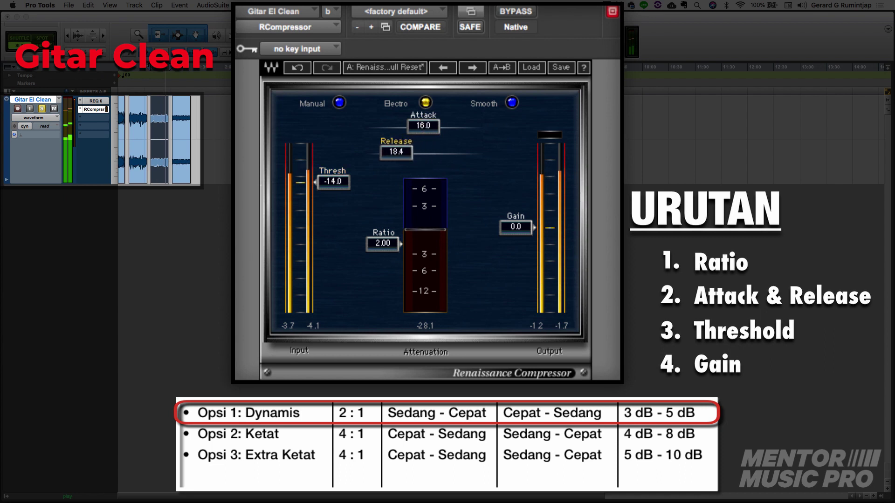
{"action": "left_click_drag", "start_coordinate": [334, 182], "coordinate": [334, 196]}
{"action": "left_click_drag", "start_coordinate": [333, 204], "coordinate": [334, 205]}
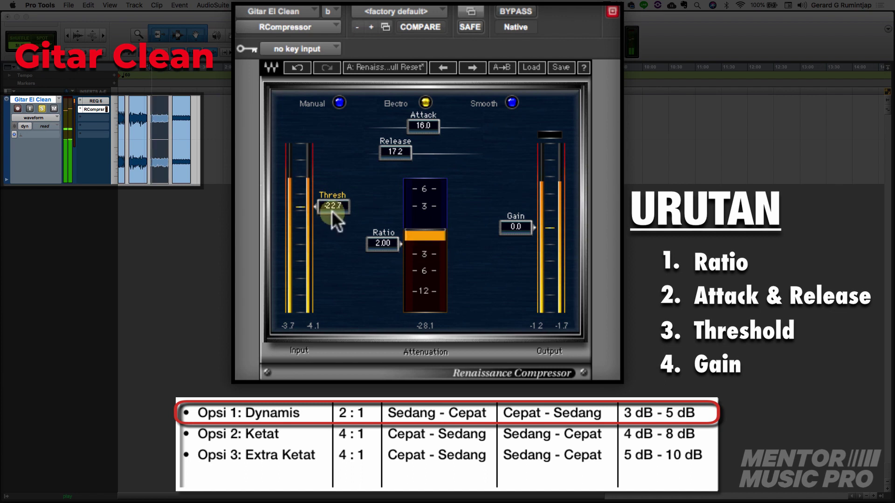
Step: Raise the compressor gain to 5.0 and compare the third clip bypassed and active
{"action": "left_click_drag", "start_coordinate": [514, 223], "coordinate": [516, 208]}
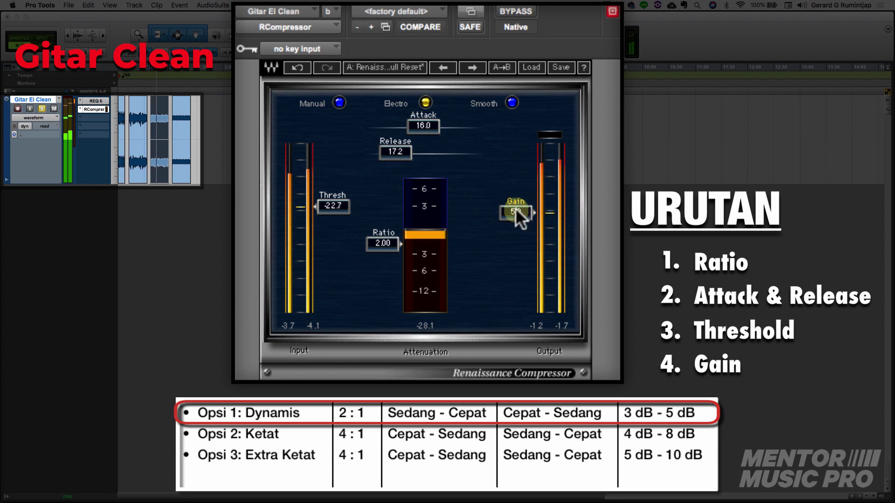
{"action": "left_click", "coordinate": [525, 10]}
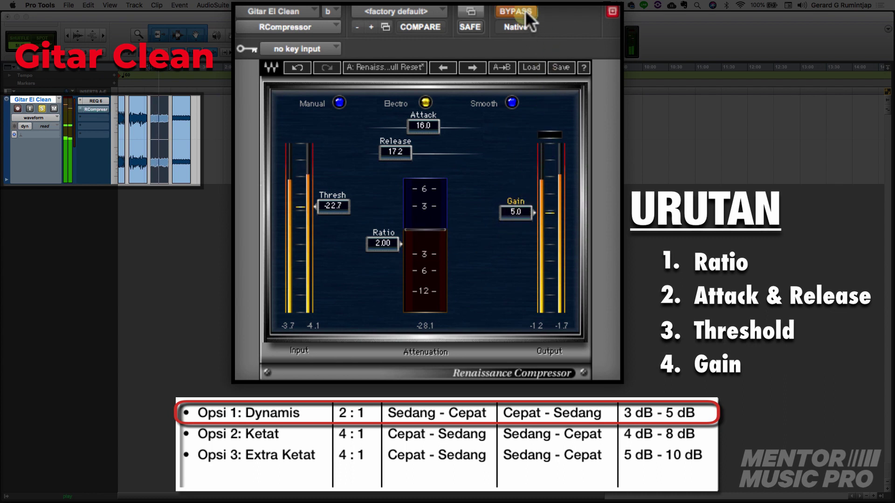
{"action": "left_click", "coordinate": [525, 9]}
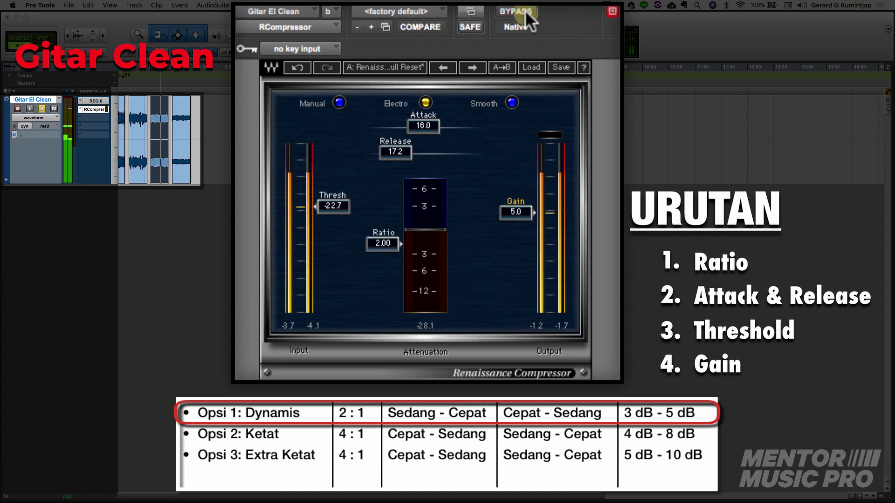
Step: Shorten the compressor release to 14.2, set the gain to 4.0, and compare with bypass
{"action": "left_click_drag", "start_coordinate": [427, 156], "coordinate": [399, 154]}
{"action": "left_click_drag", "start_coordinate": [513, 215], "coordinate": [516, 216]}
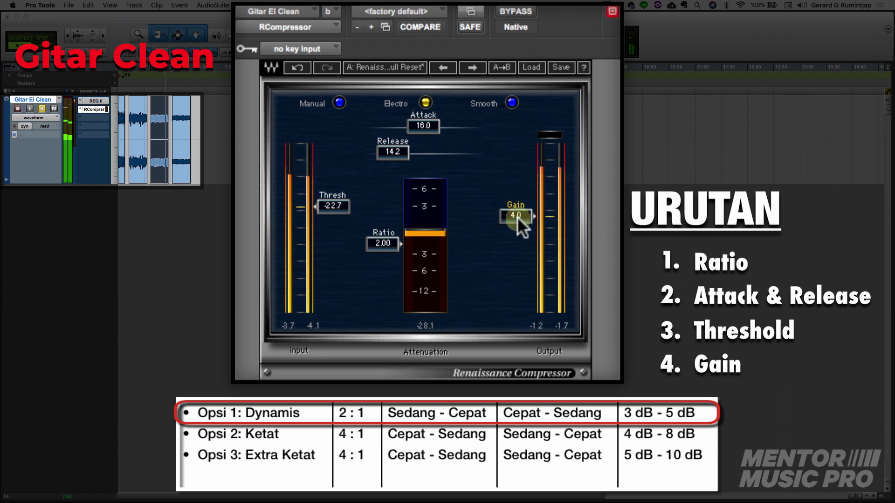
{"action": "left_click", "coordinate": [533, 12]}
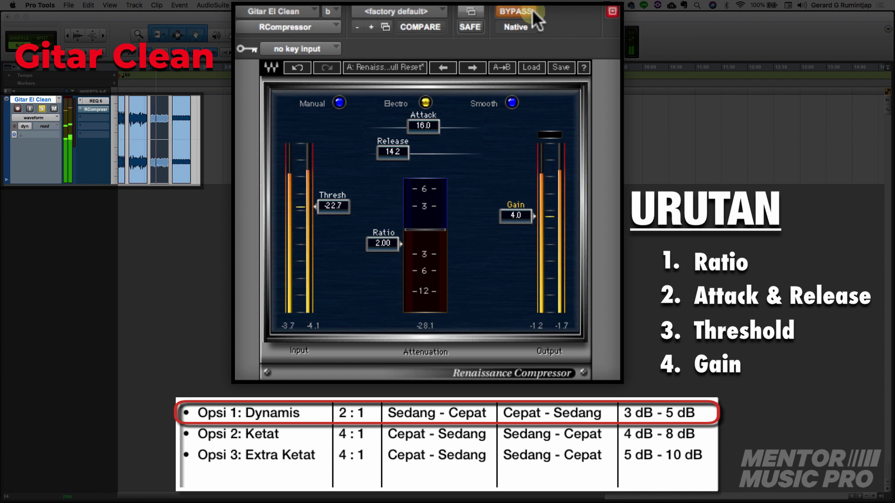
{"action": "left_click", "coordinate": [533, 11]}
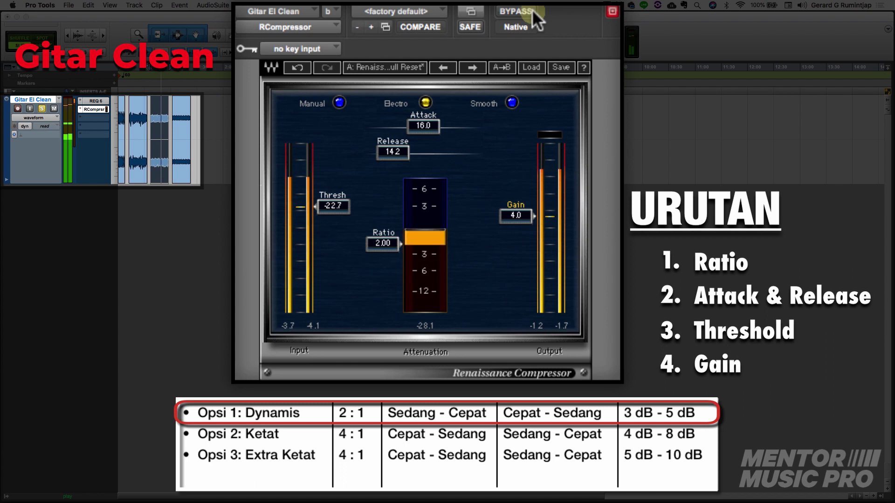
Step: Compare the third guitar clip twice more with the compressor bypassed and active
{"action": "left_click", "coordinate": [533, 11]}
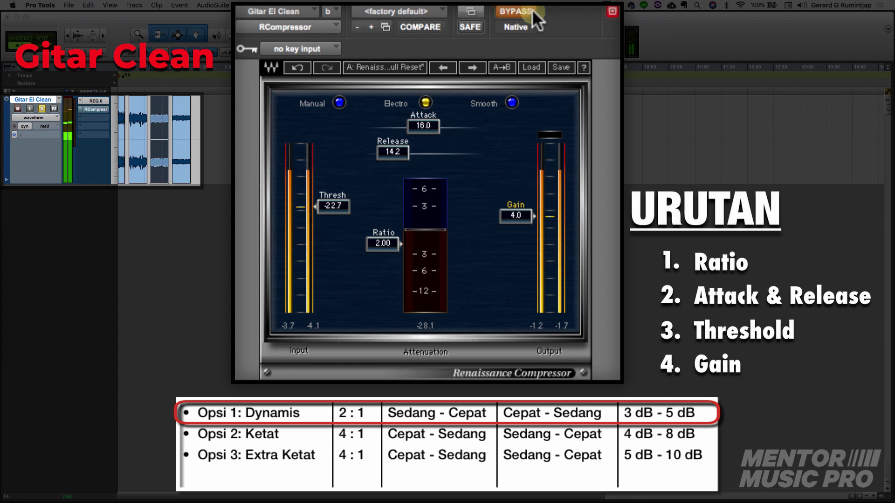
{"action": "left_click", "coordinate": [532, 10]}
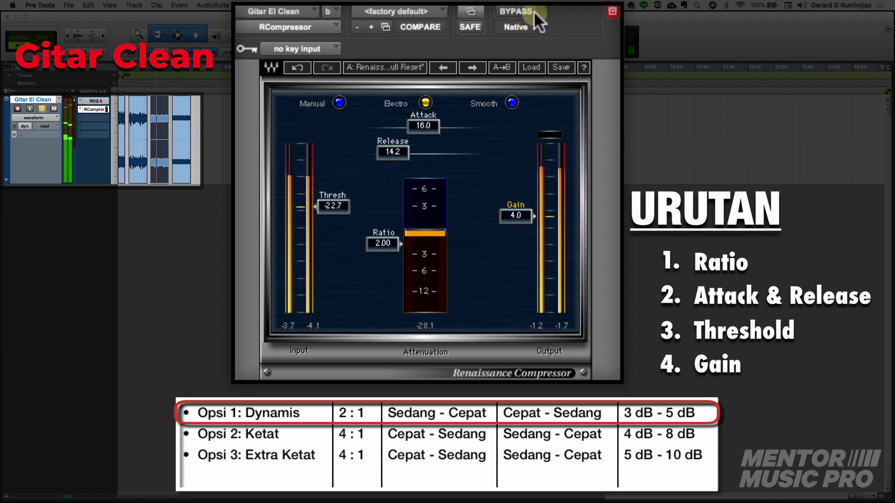
{"action": "left_click", "coordinate": [533, 11]}
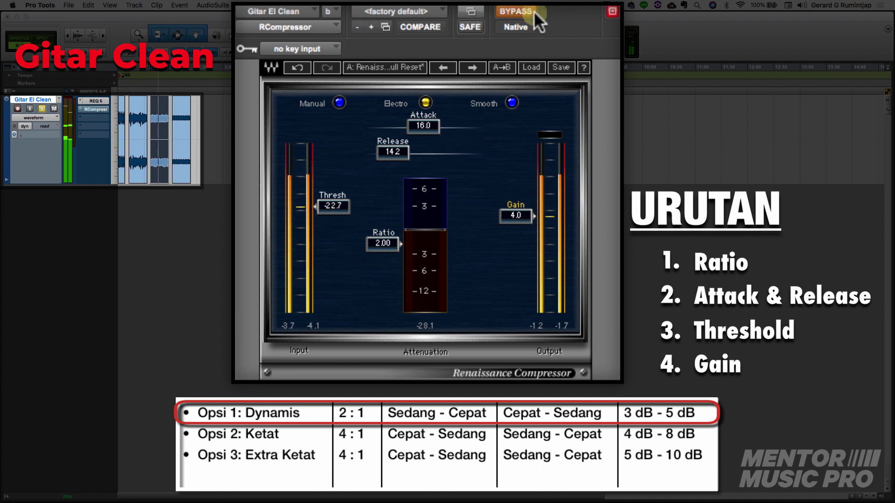
{"action": "left_click", "coordinate": [534, 10]}
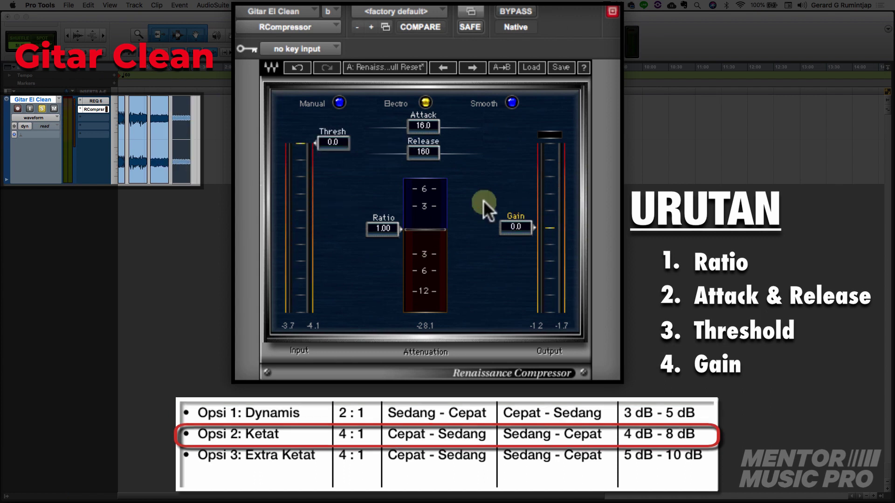
Step: For the fourth guitar clip, play it and set compressor ratio 4, attack 1, release 125 and threshold -20.2
{"action": "key", "text": "space"}
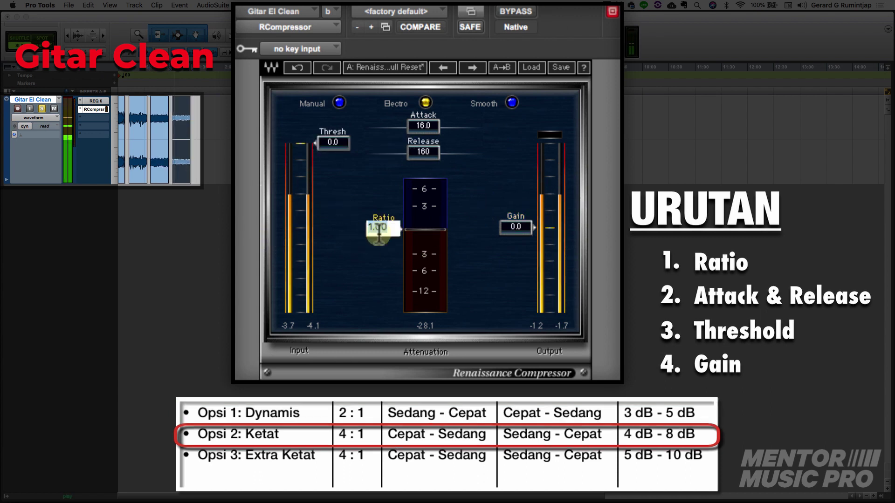
{"action": "type", "text": "4"}
{"action": "key", "text": "Return"}
{"action": "left_click_drag", "start_coordinate": [423, 126], "coordinate": [422, 140]}
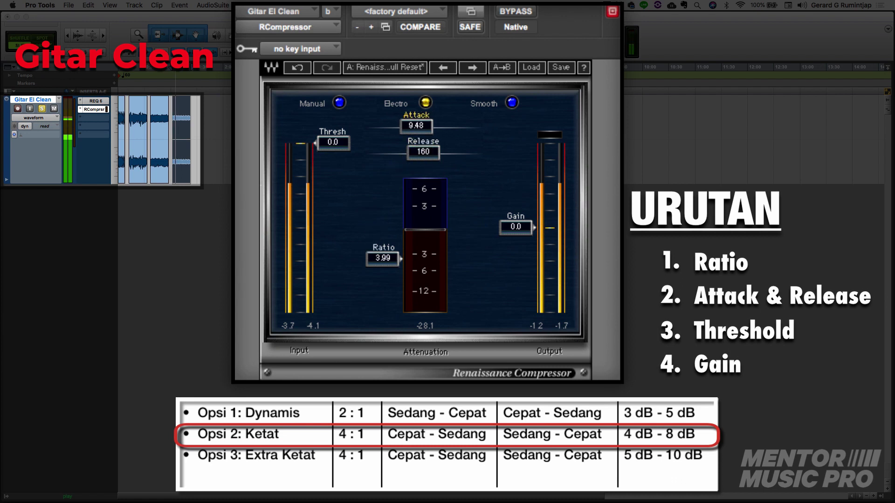
{"action": "type", "text": "1"}
{"action": "key", "text": "Return"}
{"action": "left_click", "coordinate": [380, 154]}
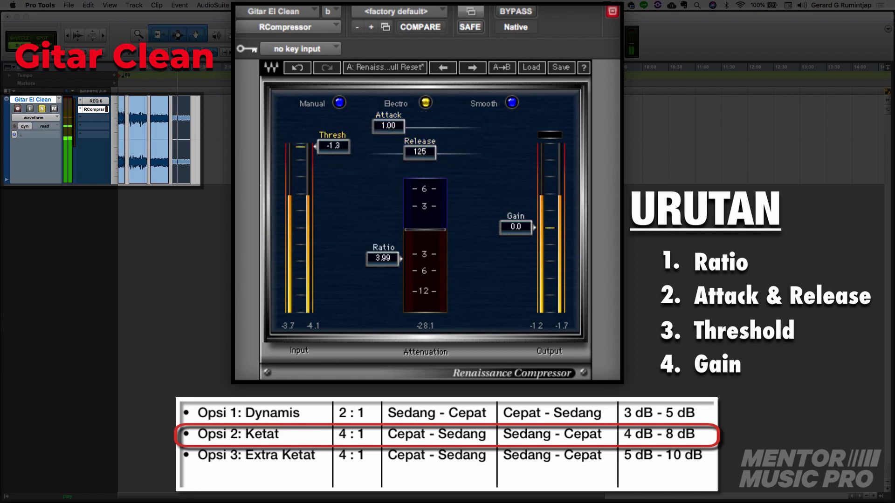
{"action": "left_click_drag", "start_coordinate": [334, 146], "coordinate": [334, 199]}
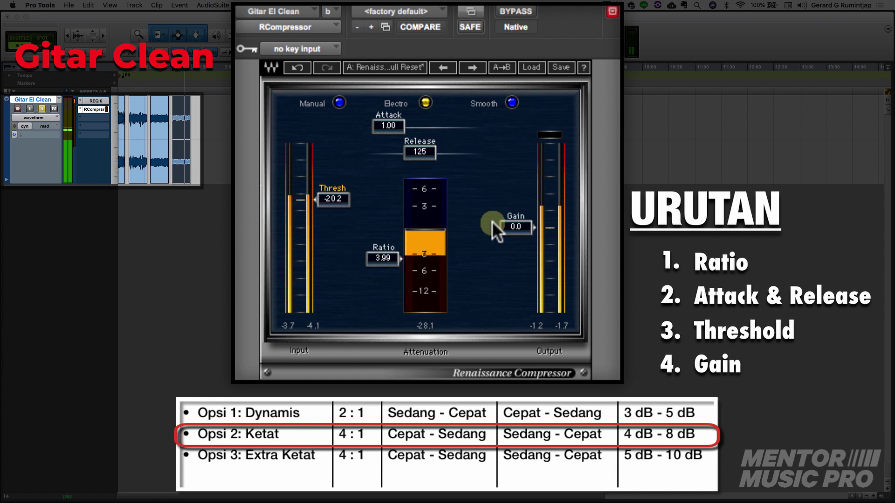
Step: Set the compressor attack to 1.19, release to 63.5 and gain to 5.2, and compare with bypass
{"action": "left_click_drag", "start_coordinate": [388, 125], "coordinate": [391, 125]}
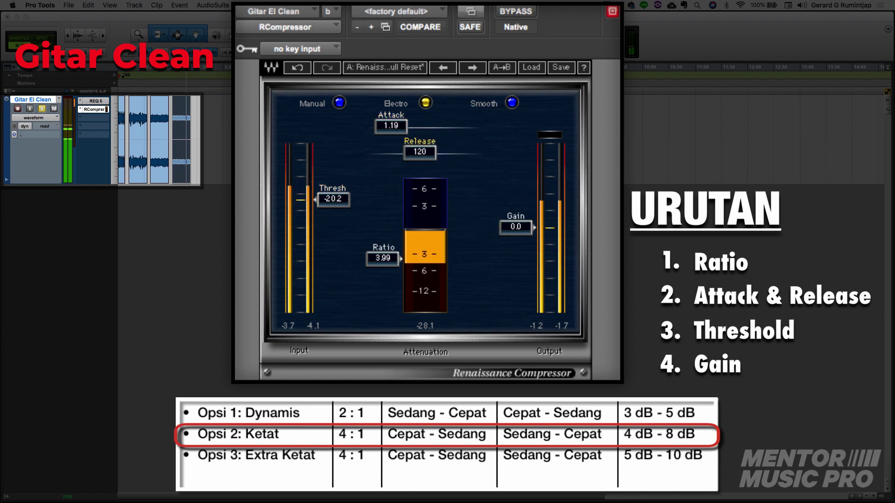
{"action": "left_click_drag", "start_coordinate": [420, 152], "coordinate": [412, 152]}
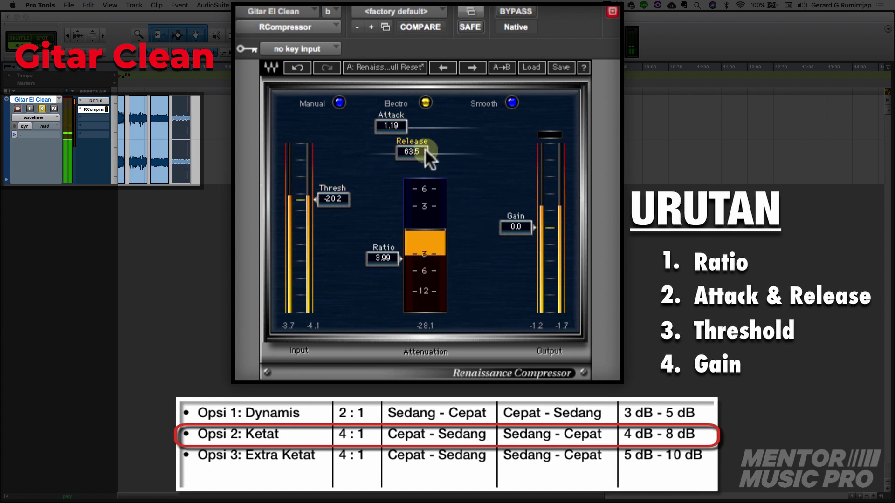
{"action": "left_click_drag", "start_coordinate": [510, 223], "coordinate": [516, 212]}
{"action": "left_click", "coordinate": [515, 11]}
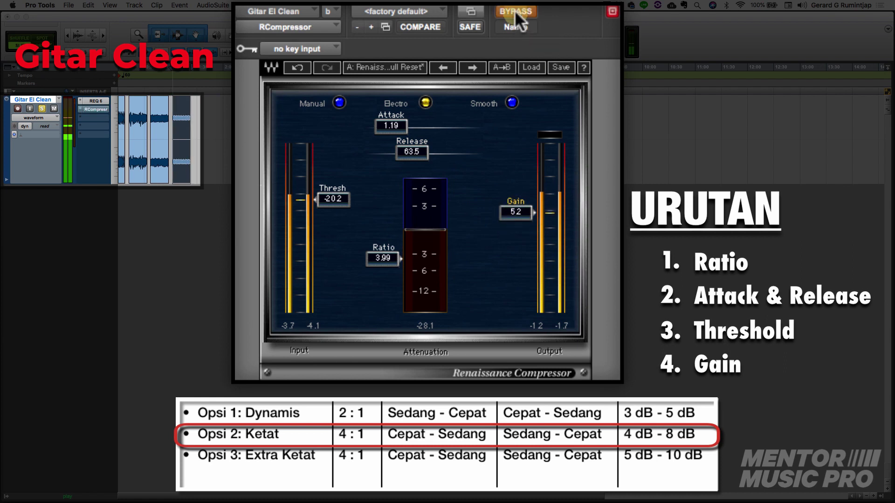
{"action": "left_click", "coordinate": [515, 11]}
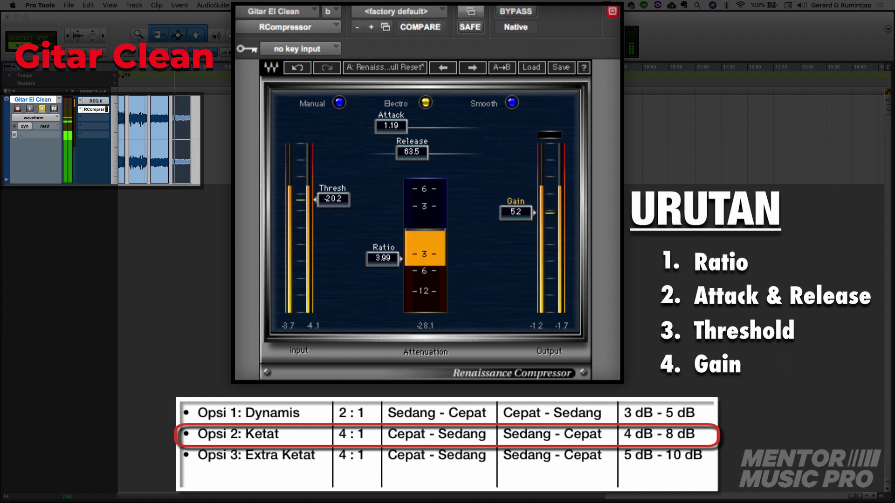
Step: Lower the compressor gain to 4.5 and compare the fourth clip bypassed and active
{"action": "left_click_drag", "start_coordinate": [516, 212], "coordinate": [515, 215]}
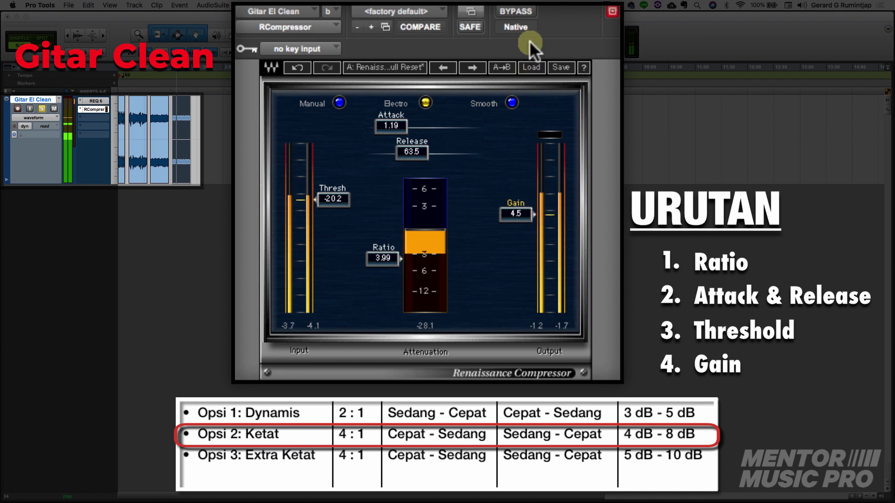
{"action": "left_click", "coordinate": [531, 12]}
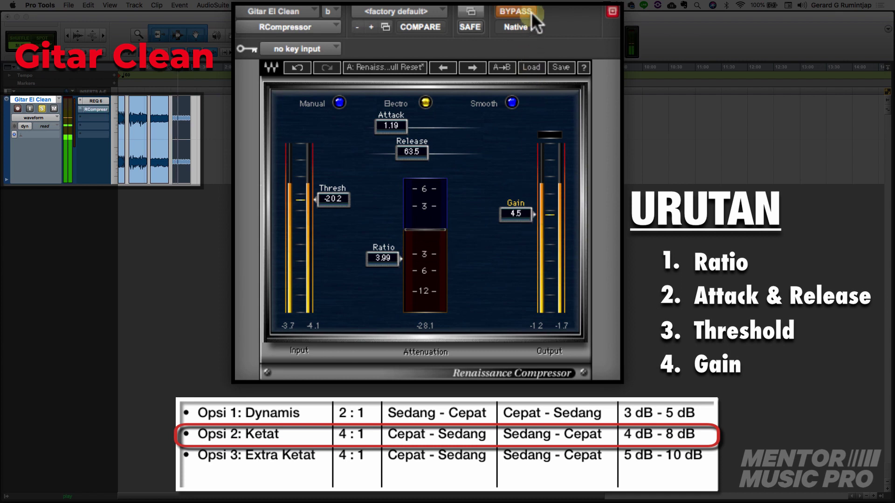
{"action": "left_click", "coordinate": [531, 12]}
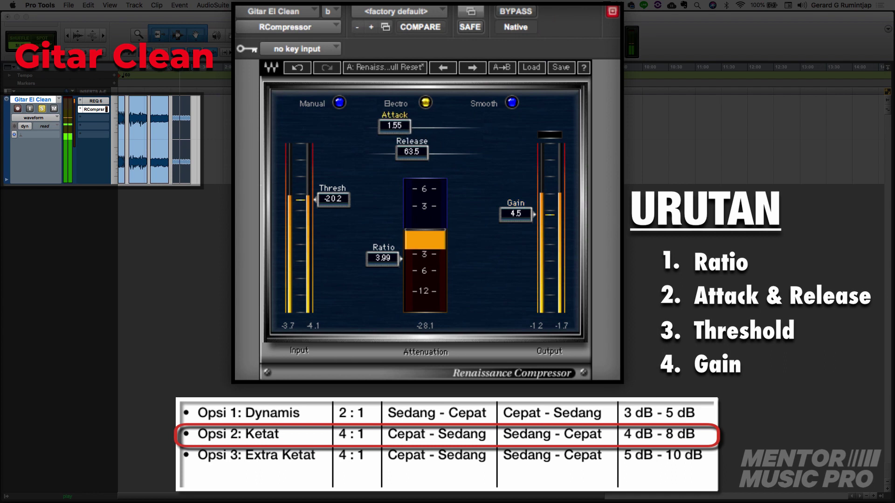
Step: Slow the compressor attack to 2.95, shorten the release to 40.8, and compare with bypass
{"action": "left_click_drag", "start_coordinate": [399, 125], "coordinate": [405, 151]}
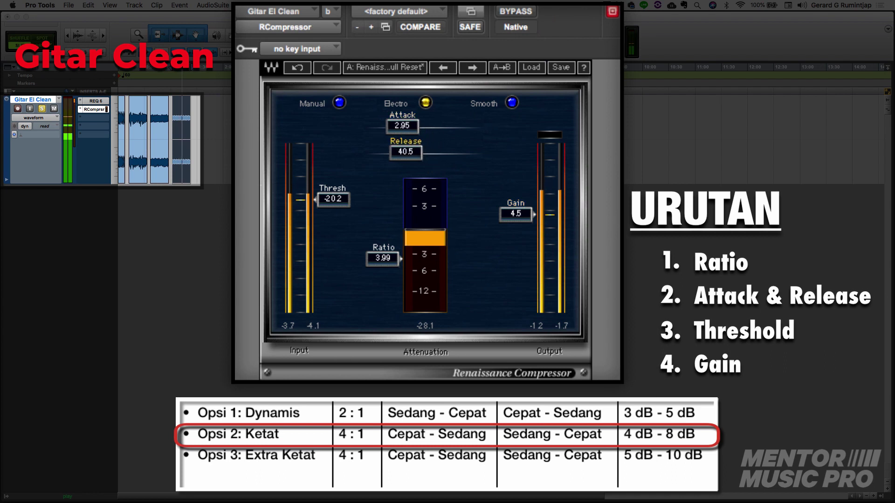
{"action": "left_click", "coordinate": [530, 14]}
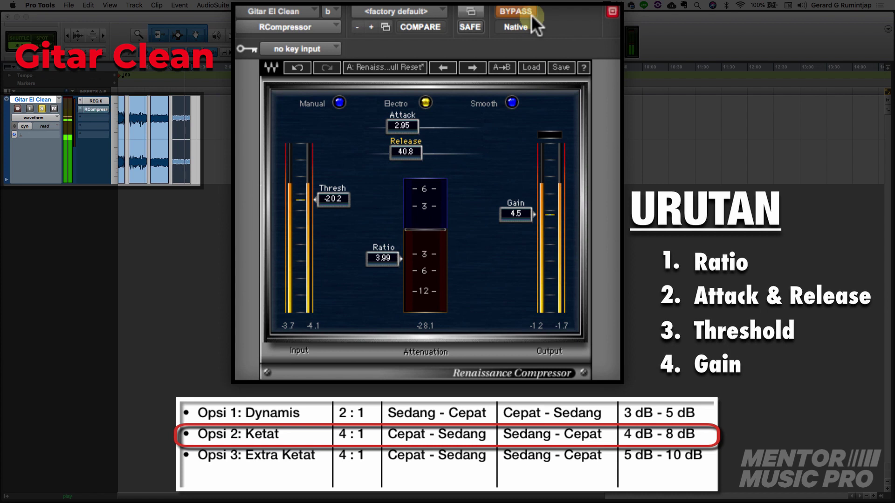
{"action": "left_click", "coordinate": [531, 14]}
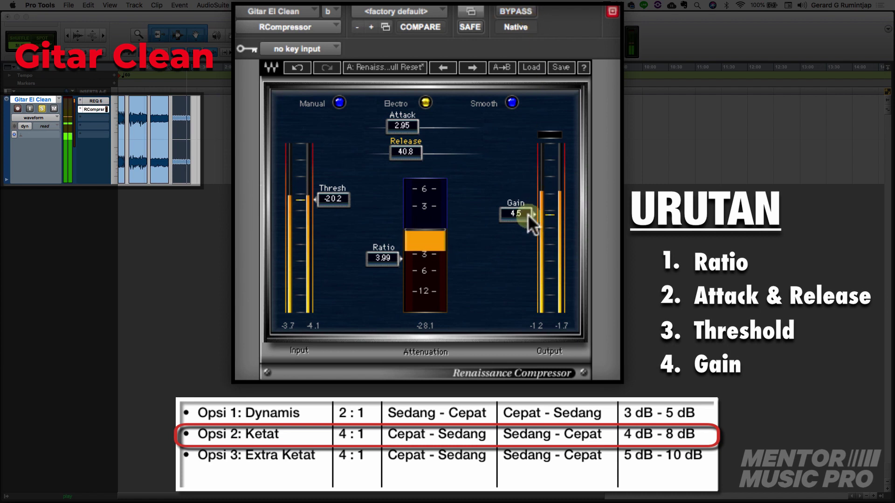
Step: Set the compressor gain to 4.0 and compare the fourth clip twice bypassed and active
{"action": "left_click_drag", "start_coordinate": [528, 214], "coordinate": [528, 217]}
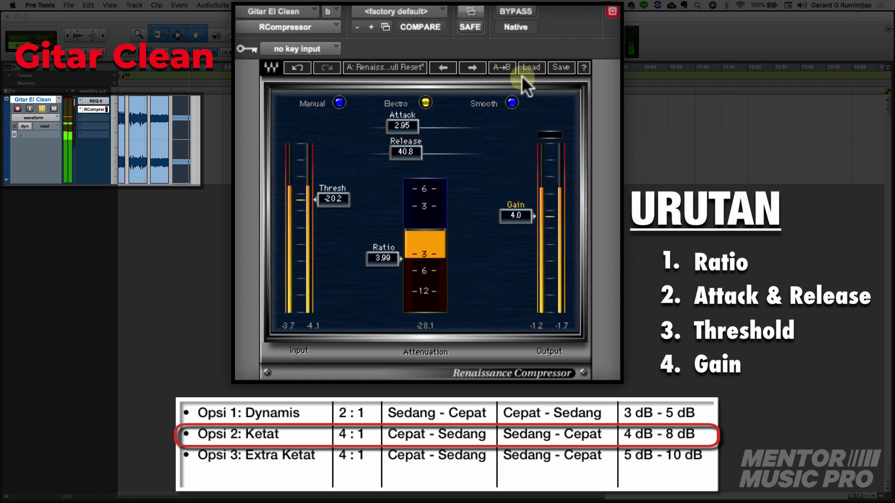
{"action": "left_click", "coordinate": [532, 15]}
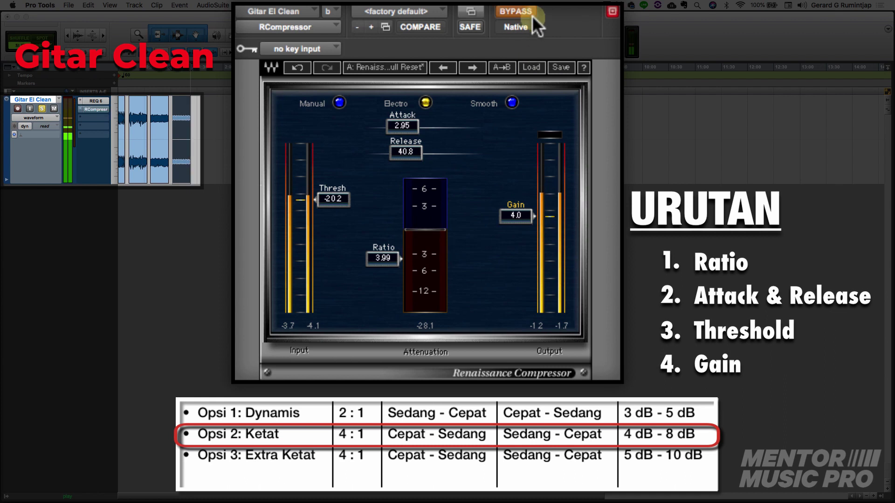
{"action": "left_click", "coordinate": [533, 15]}
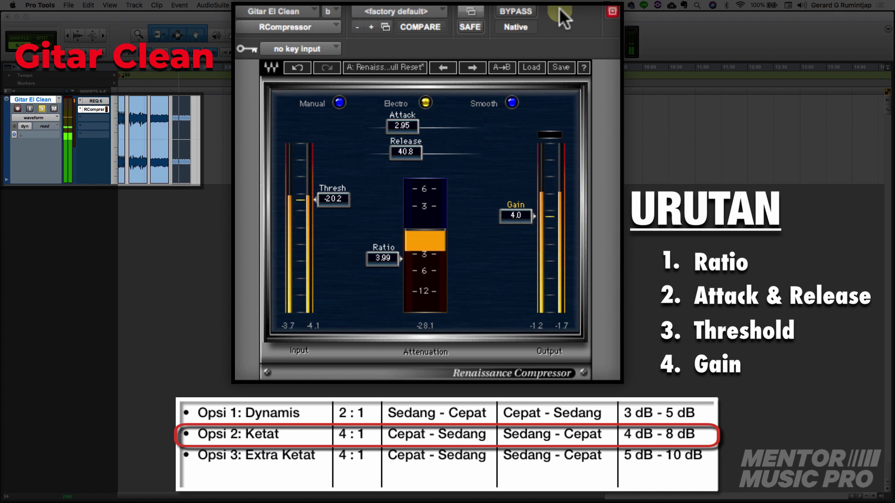
{"action": "left_click", "coordinate": [533, 10]}
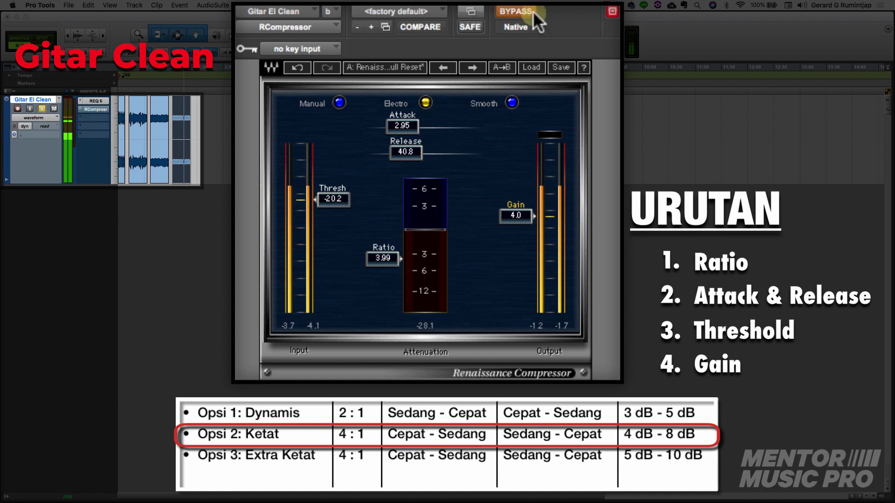
{"action": "left_click", "coordinate": [533, 10]}
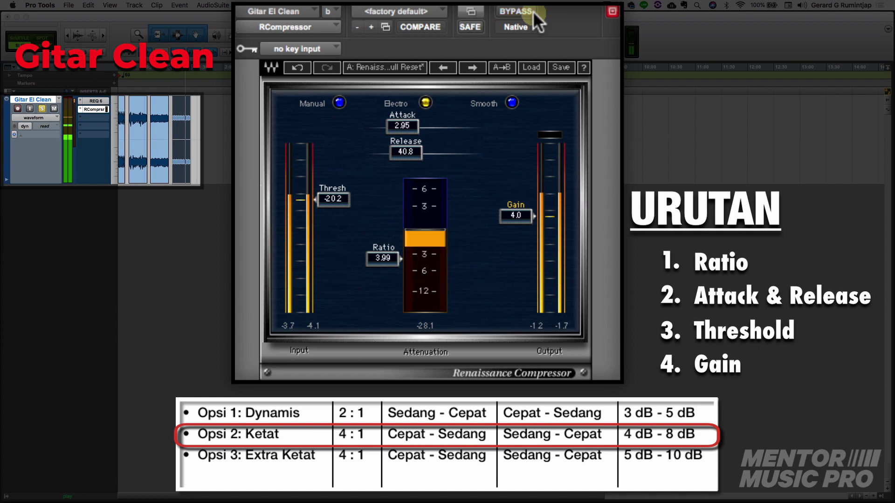
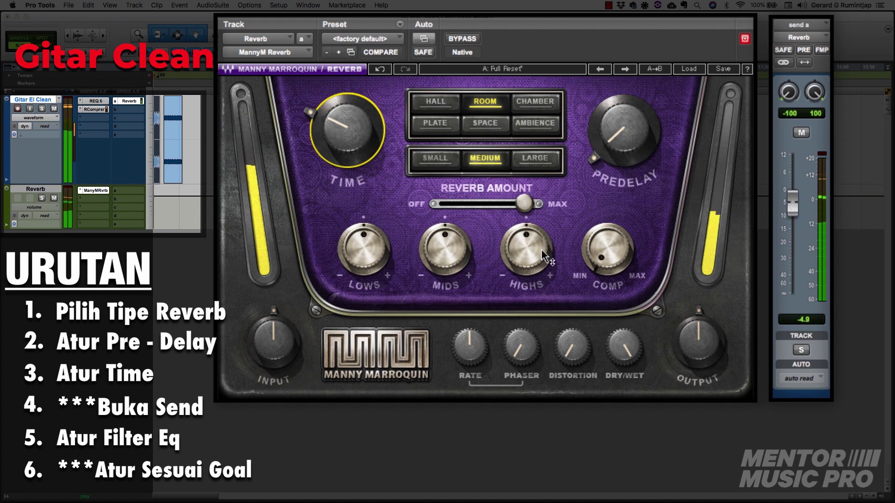
Step: On the Manny Marroquin reverb of the Reverb track, reduce the highs and lower the mids to -26.8
{"action": "mouse_move", "coordinate": [543, 255]}
{"action": "left_mouse_down"}
{"action": "mouse_move", "coordinate": [543, 233]}
{"action": "mouse_move", "coordinate": [543, 256]}
{"action": "left_mouse_up"}
{"action": "left_click_drag", "start_coordinate": [445, 250], "coordinate": [446, 263]}
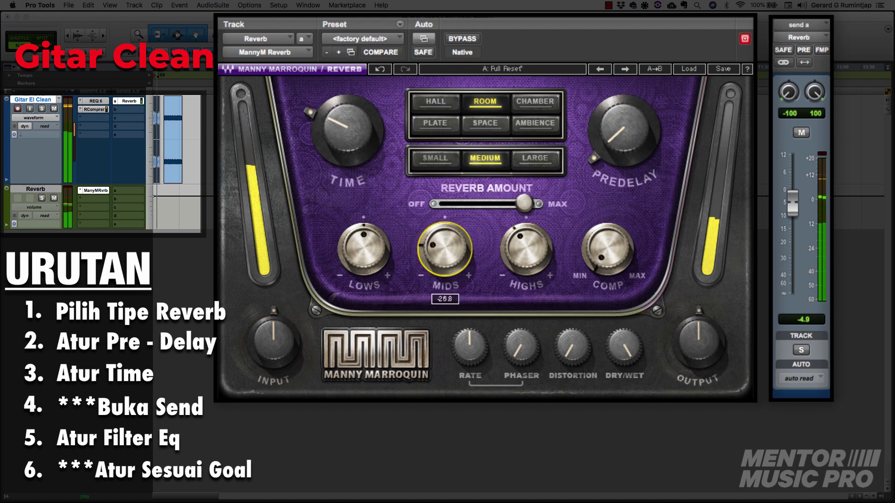
Step: Lower the room reverb's lows, trim its mids and slightly adjust the highs, and shorten the reverb time
{"action": "left_click_drag", "start_coordinate": [363, 250], "coordinate": [364, 264]}
{"action": "left_click", "coordinate": [347, 131]}
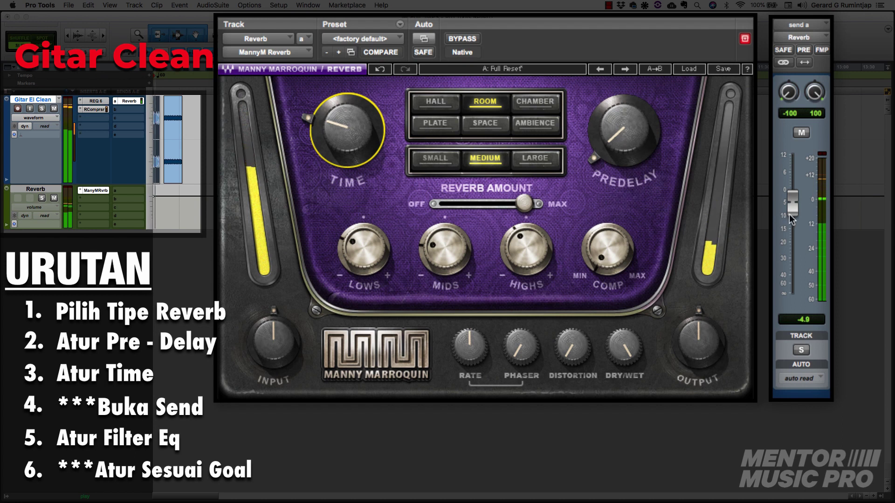
{"action": "left_click_drag", "start_coordinate": [790, 214], "coordinate": [790, 214]}
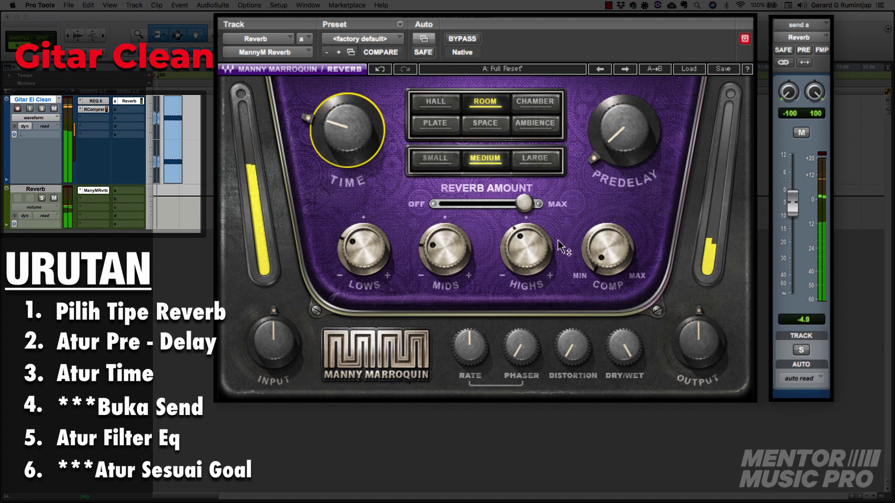
{"action": "left_click_drag", "start_coordinate": [468, 255], "coordinate": [468, 266]}
{"action": "left_click", "coordinate": [536, 249]}
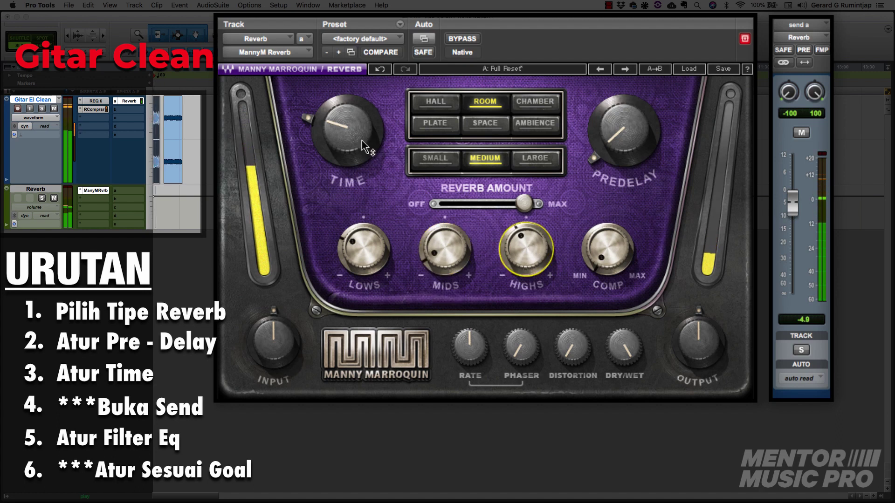
{"action": "left_click_drag", "start_coordinate": [347, 132], "coordinate": [348, 131]}
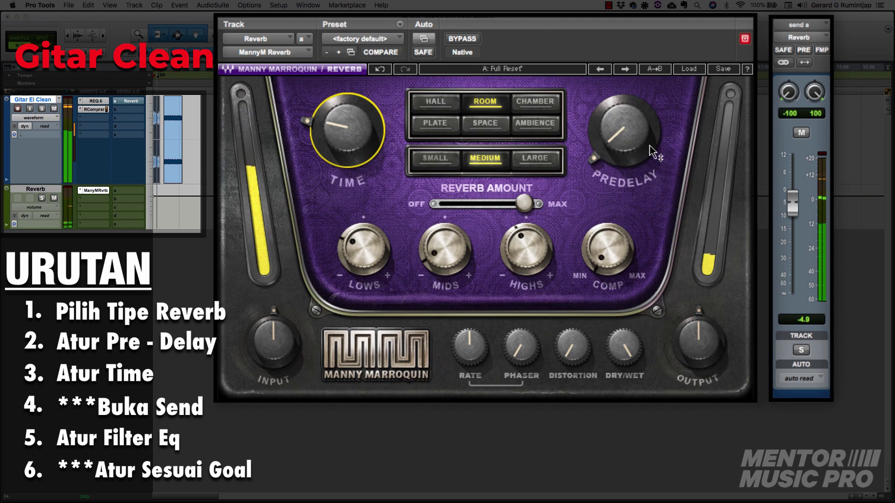
Step: Set the Reverb send level to -5.9 and compare the guitar with the send muted and active
{"action": "left_click", "coordinate": [802, 133]}
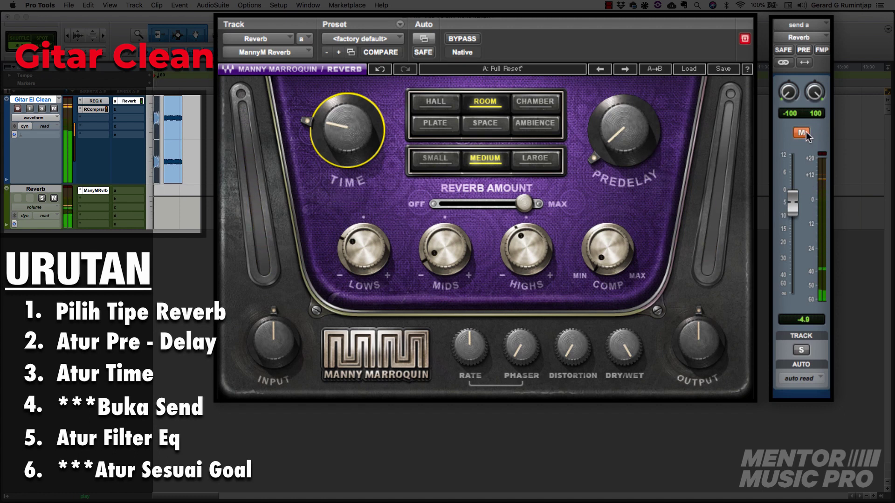
{"action": "left_click", "coordinate": [802, 133]}
{"action": "left_click_drag", "start_coordinate": [792, 206], "coordinate": [795, 217]}
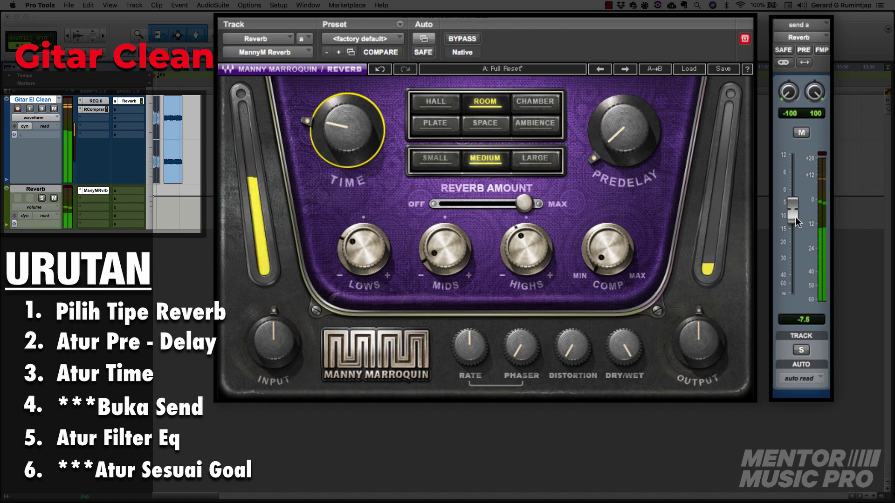
{"action": "left_click_drag", "start_coordinate": [795, 217], "coordinate": [795, 213]}
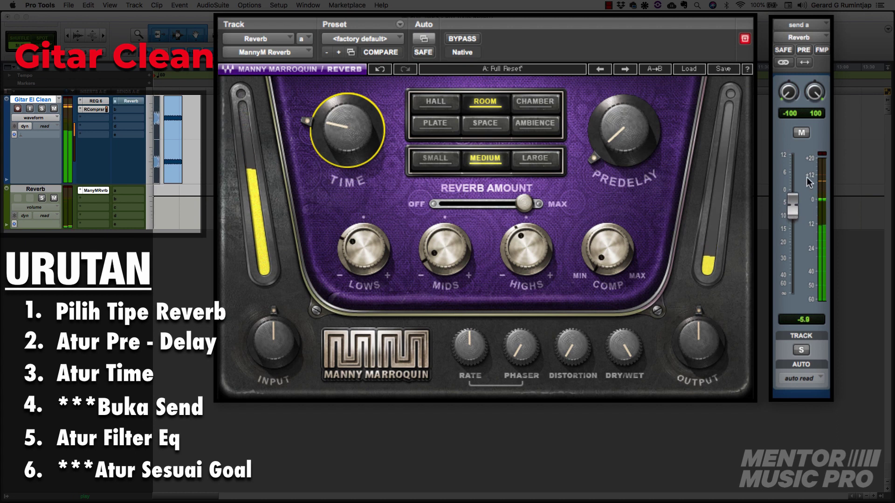
{"action": "left_click", "coordinate": [805, 136]}
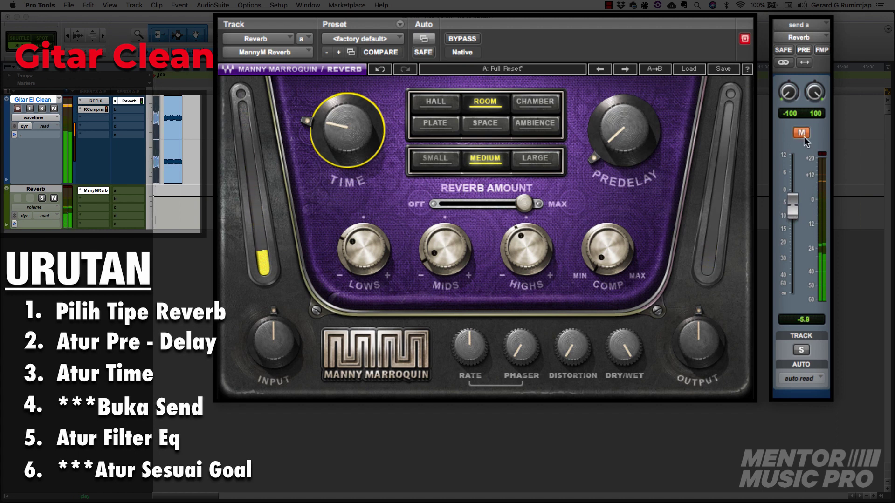
{"action": "left_click", "coordinate": [802, 133]}
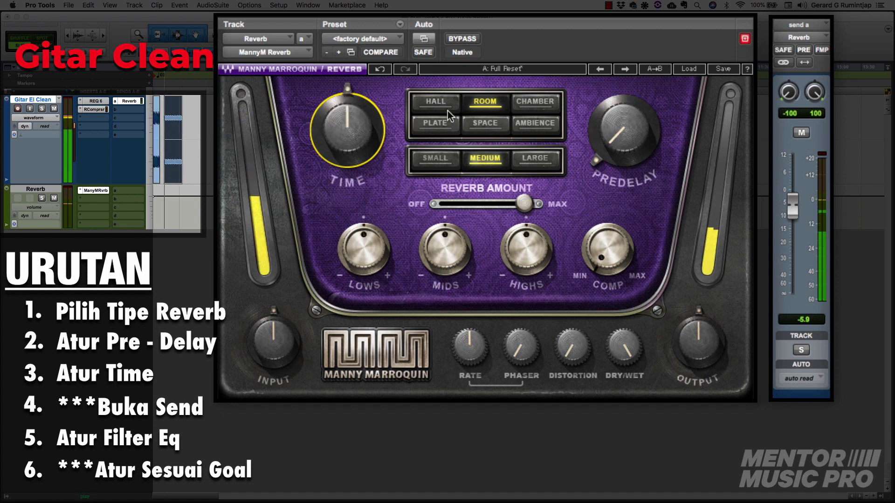
Step: With the Reverb send pulled fully down, switch the reverb to a large Hall with a little predelay and a shorter time
{"action": "left_click_drag", "start_coordinate": [792, 205], "coordinate": [792, 315]}
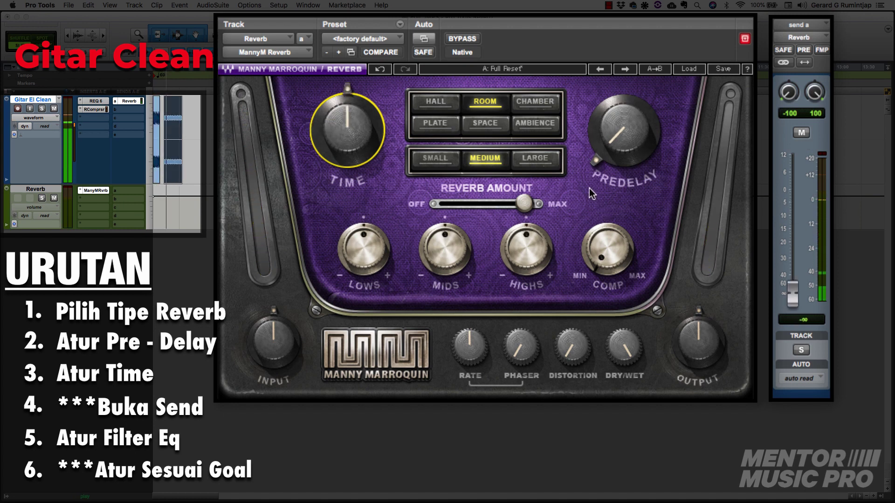
{"action": "left_click", "coordinate": [435, 102]}
{"action": "left_click", "coordinate": [544, 164]}
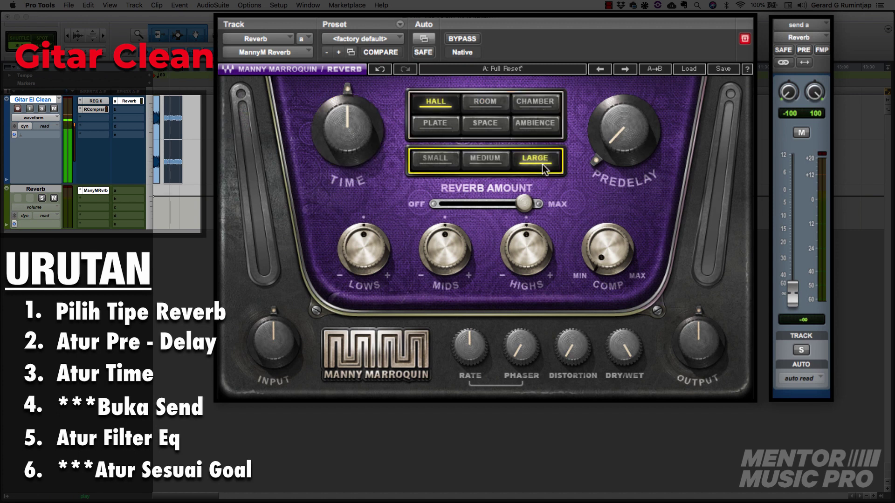
{"action": "left_click", "coordinate": [626, 148]}
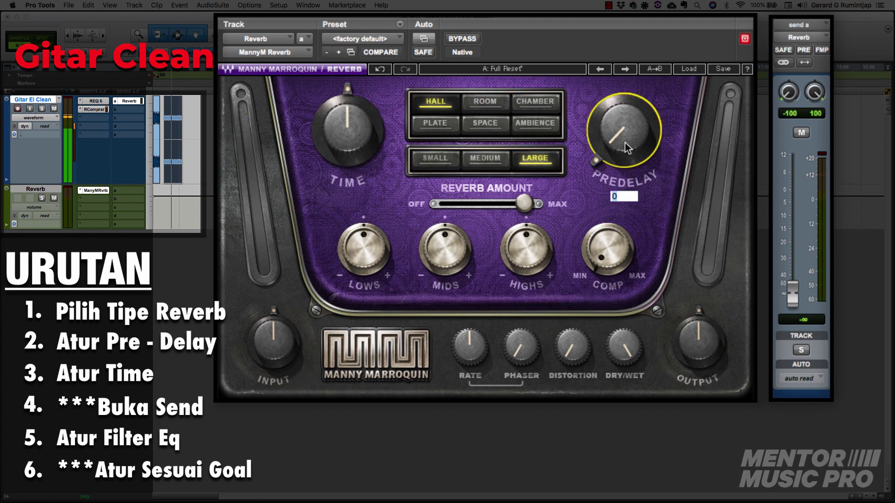
{"action": "left_click_drag", "start_coordinate": [347, 131], "coordinate": [347, 140]}
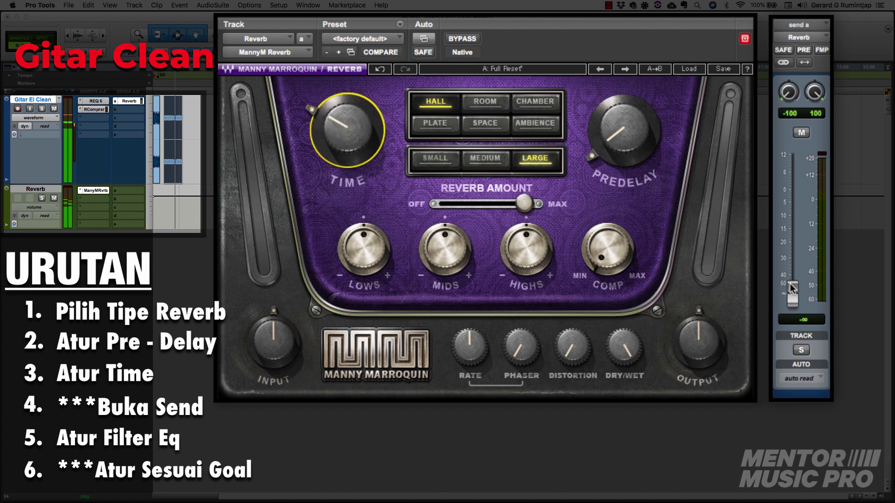
Step: Raise the Reverb send to -4.9 and filter the hall reverb with reduced mids, lows at -38.2 and boosted highs
{"action": "left_click_drag", "start_coordinate": [791, 288], "coordinate": [792, 199]}
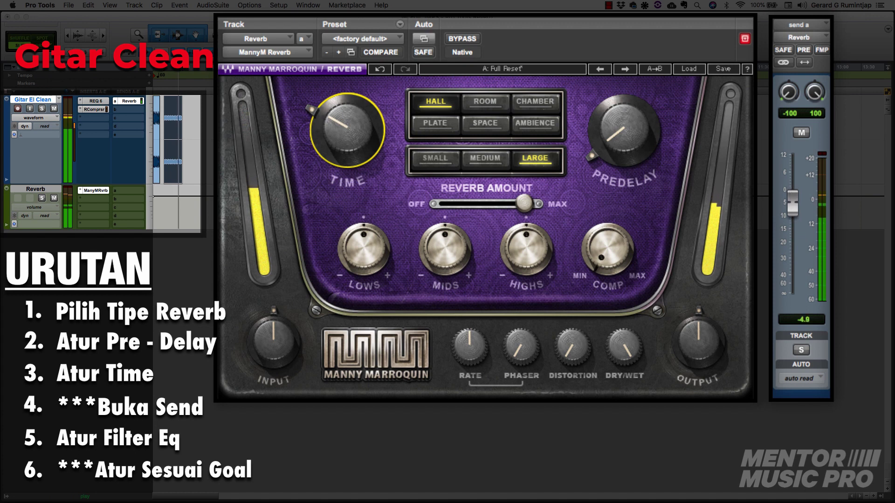
{"action": "mouse_move", "coordinate": [445, 250]}
{"action": "left_mouse_down"}
{"action": "mouse_move", "coordinate": [444, 240]}
{"action": "mouse_move", "coordinate": [445, 265]}
{"action": "left_mouse_up"}
{"action": "left_click_drag", "start_coordinate": [364, 249], "coordinate": [363, 271]}
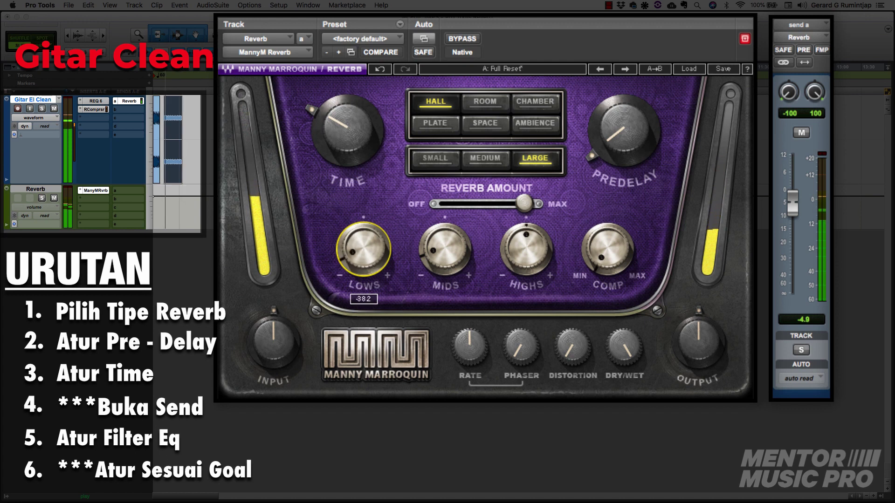
{"action": "left_click_drag", "start_coordinate": [552, 228], "coordinate": [552, 219]}
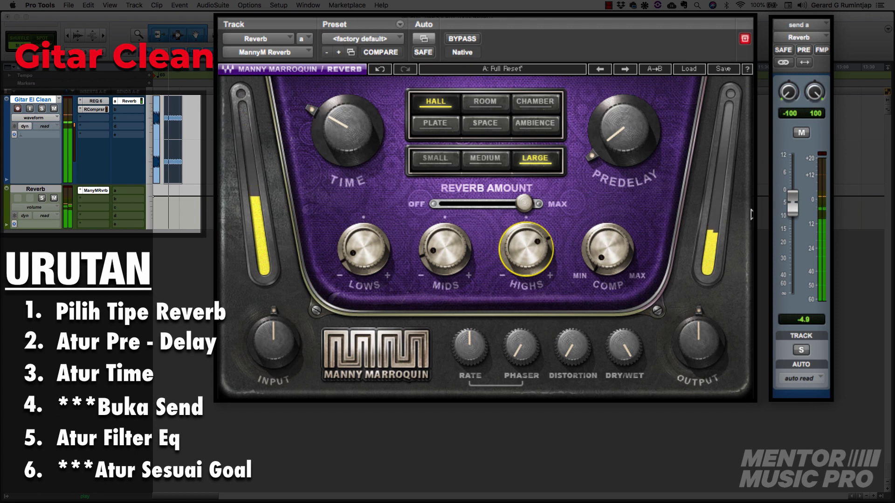
Step: Set the hall reverb's predelay to 20 and lengthen its time slightly
{"action": "left_click", "coordinate": [624, 131]}
{"action": "left_click_drag", "start_coordinate": [623, 130], "coordinate": [624, 127]}
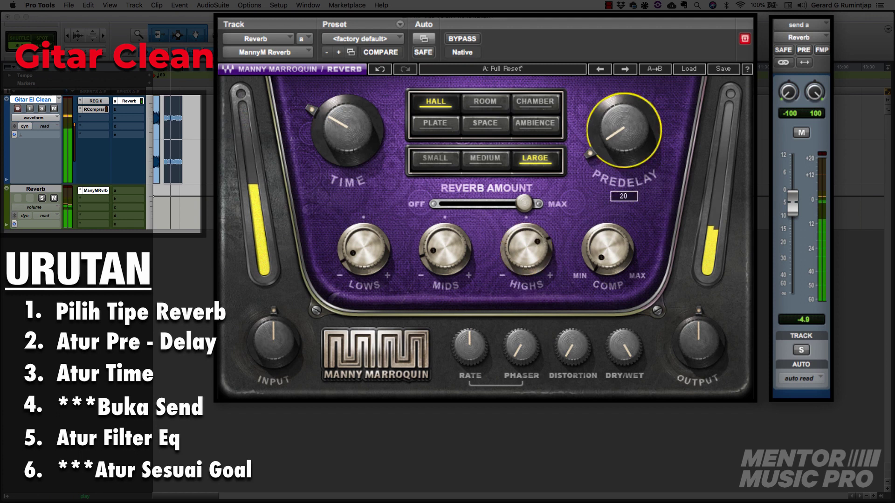
{"action": "left_click", "coordinate": [347, 131]}
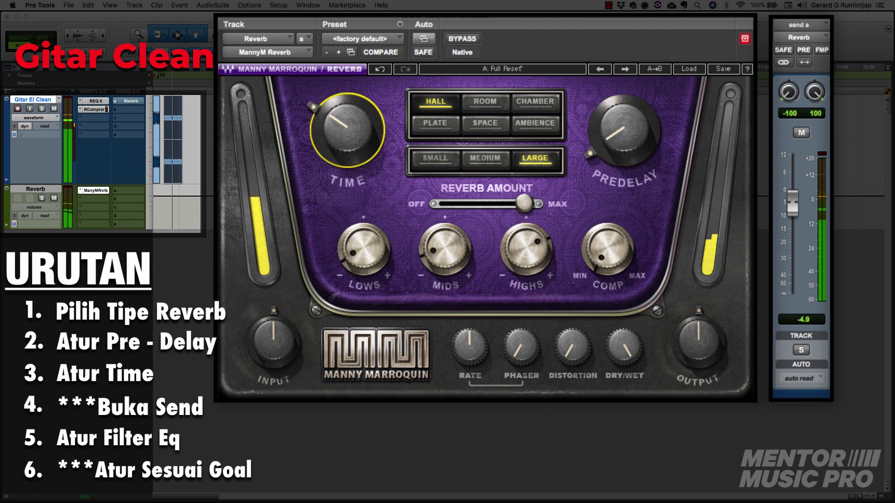
Step: Raise the Reverb send level to -4.3 and compare it muted and active
{"action": "left_click_drag", "start_coordinate": [787, 214], "coordinate": [788, 208]}
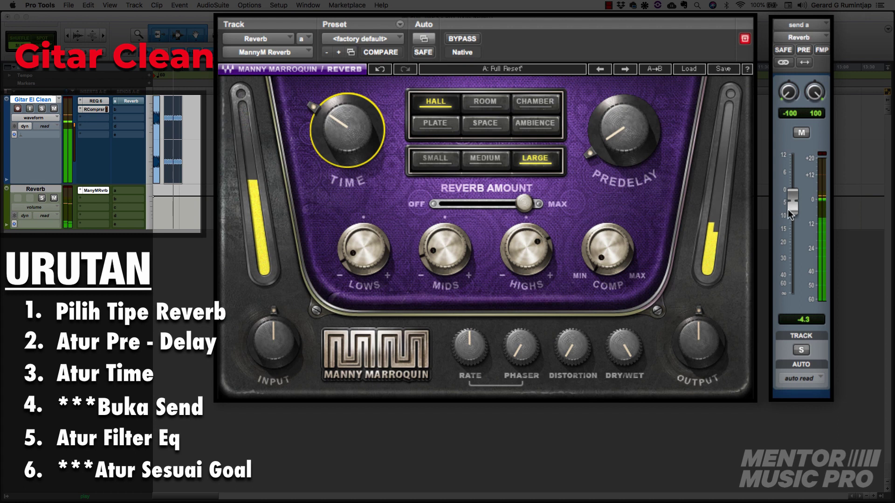
{"action": "left_click", "coordinate": [802, 133]}
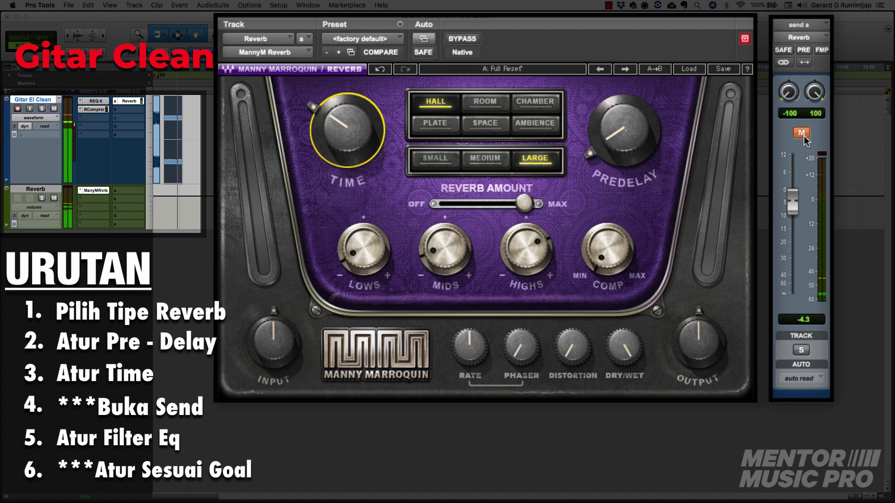
{"action": "left_click", "coordinate": [804, 136]}
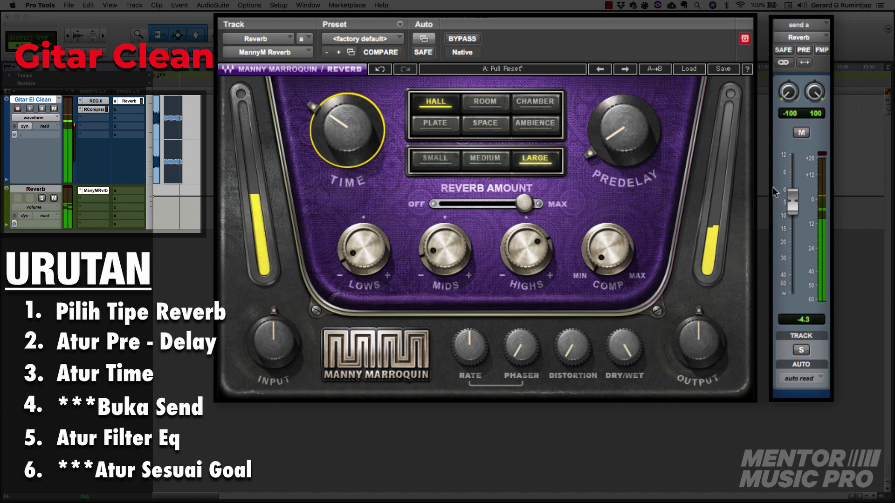
Step: Lower the hall reverb's lows to -44.0 and raise its highs a little more
{"action": "left_click", "coordinate": [442, 266]}
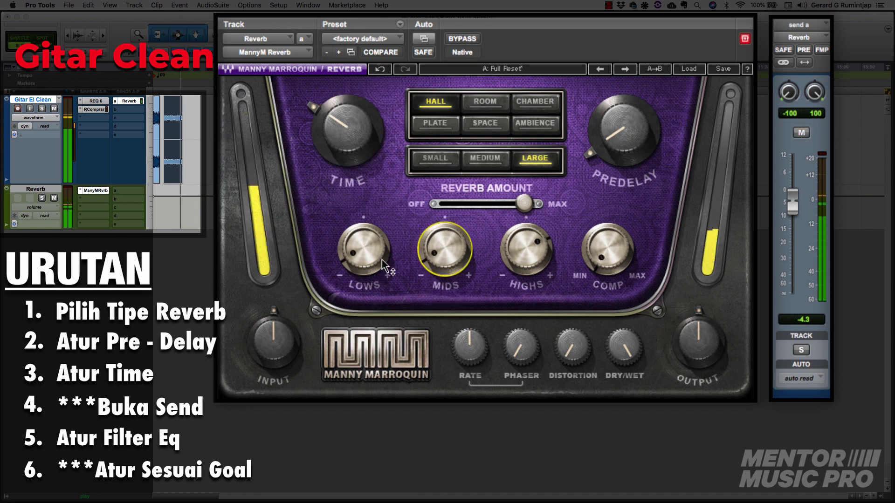
{"action": "left_click", "coordinate": [355, 255]}
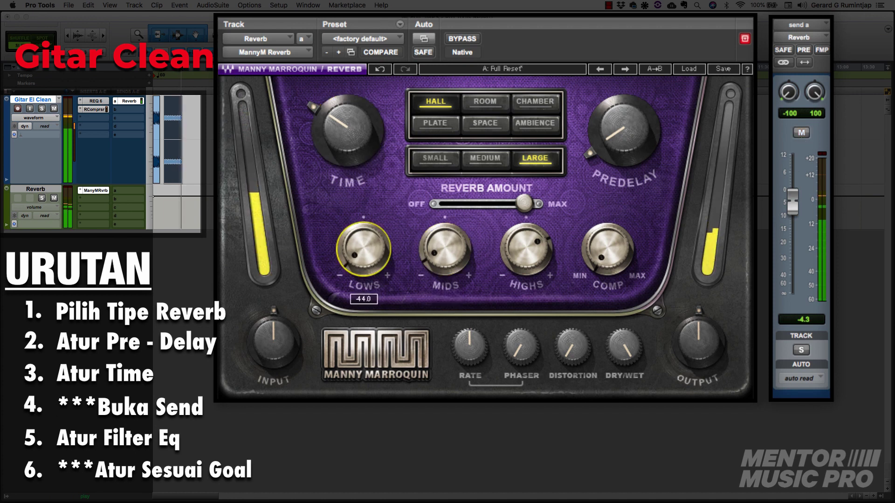
{"action": "left_click", "coordinate": [539, 256]}
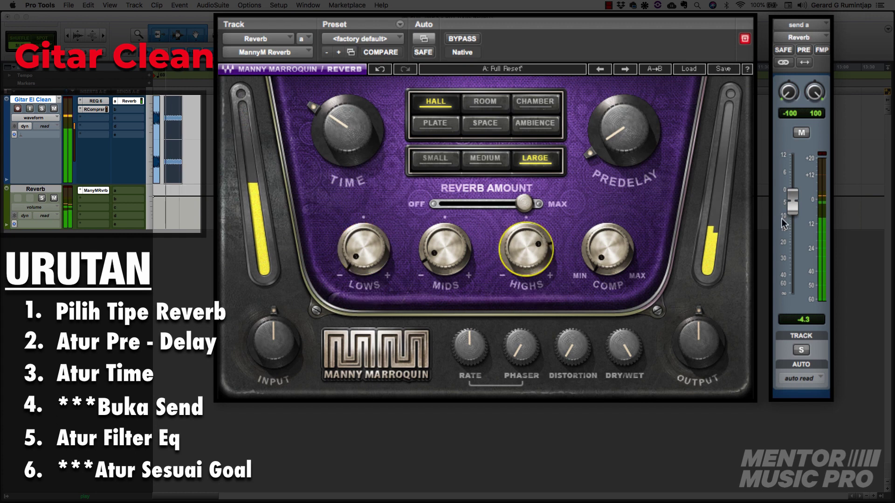
Step: Compare the guitar with the hall reverb send muted and active at a send level of -4.3
{"action": "left_click_drag", "start_coordinate": [794, 215], "coordinate": [794, 217]}
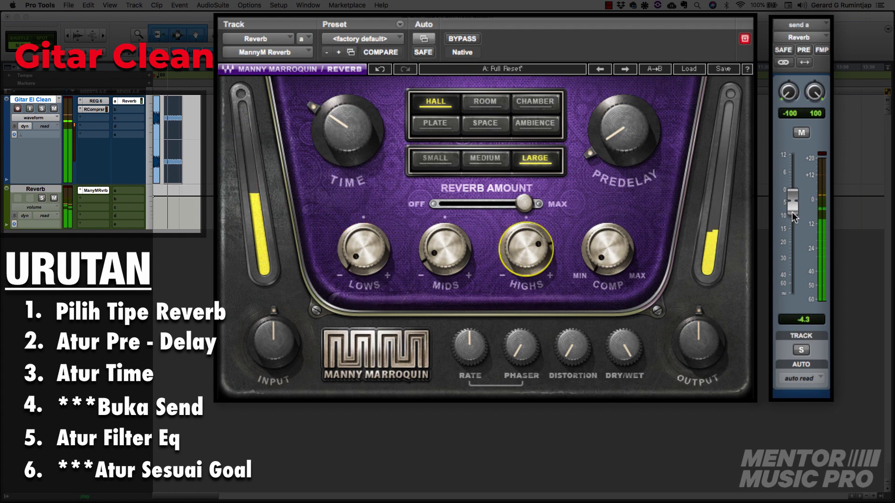
{"action": "left_click", "coordinate": [801, 134]}
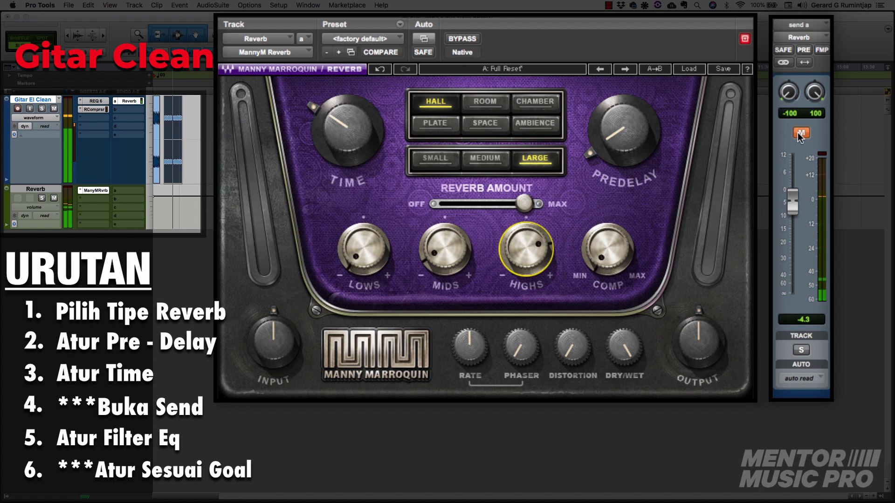
{"action": "left_click", "coordinate": [801, 134]}
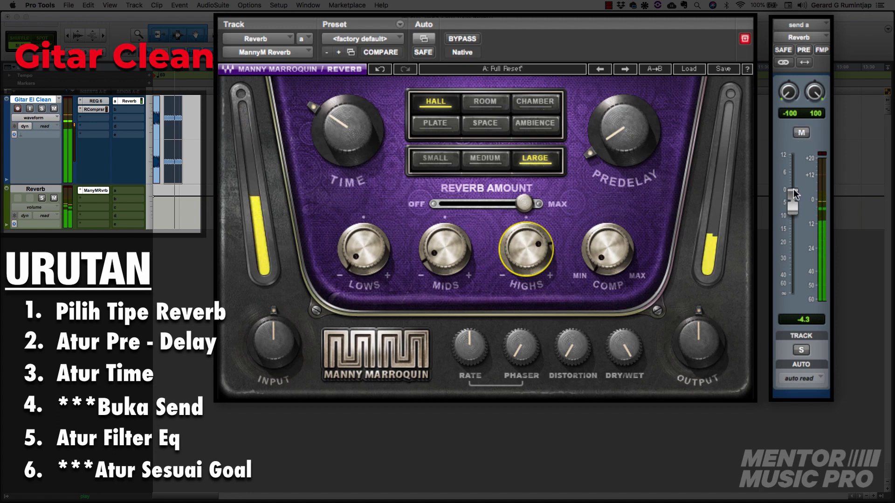
{"action": "left_click_drag", "start_coordinate": [793, 189], "coordinate": [793, 191]}
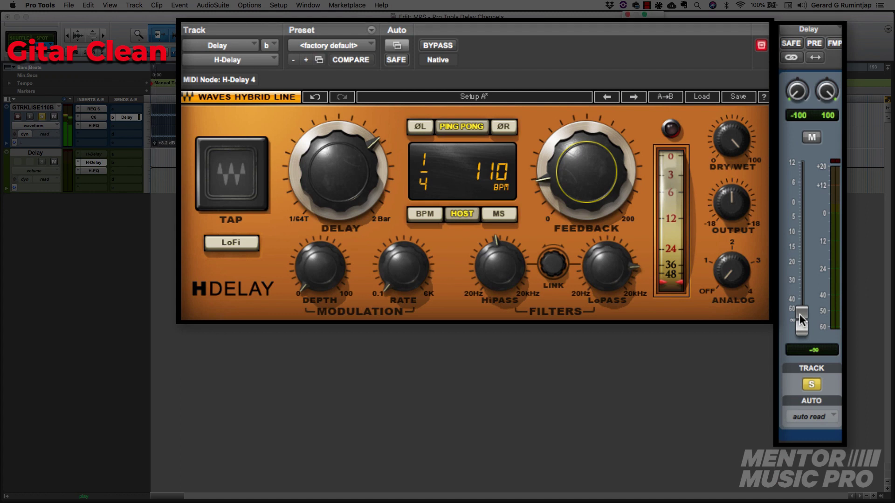
Step: Raise the Delay send to -1.7 and audition the quarter-note H-Delay with feedback at 47 before turning the feedback back down
{"action": "left_click_drag", "start_coordinate": [799, 314], "coordinate": [798, 207]}
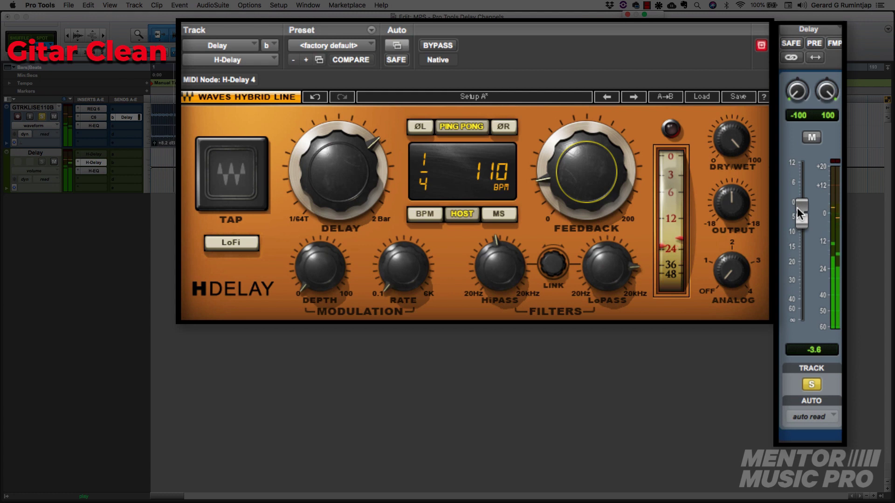
{"action": "left_click_drag", "start_coordinate": [798, 208], "coordinate": [798, 204]}
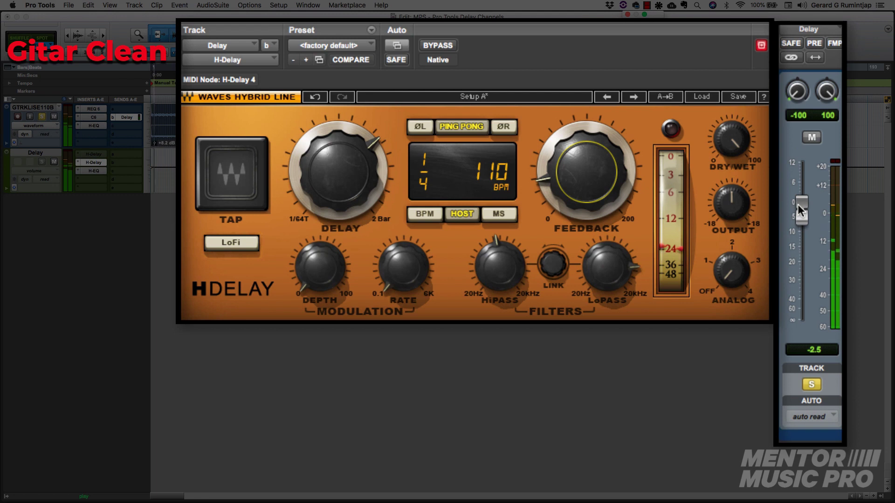
{"action": "left_click_drag", "start_coordinate": [798, 204], "coordinate": [800, 202]}
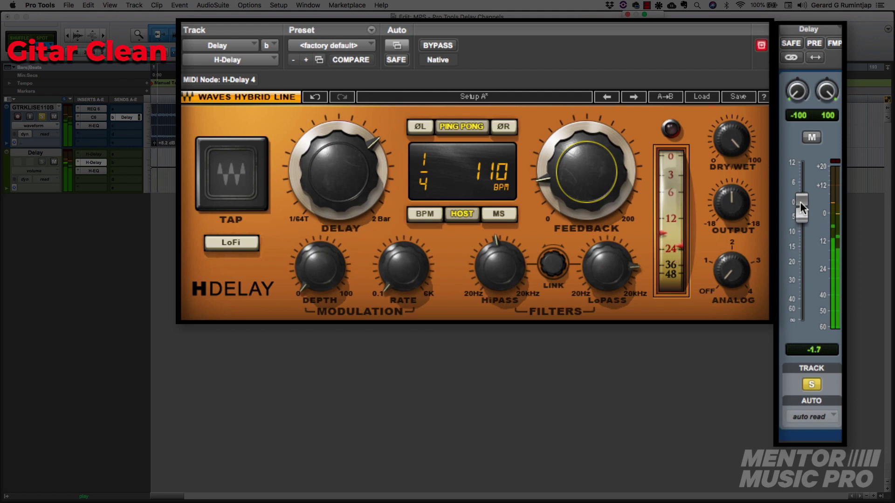
{"action": "left_click_drag", "start_coordinate": [606, 194], "coordinate": [606, 173]}
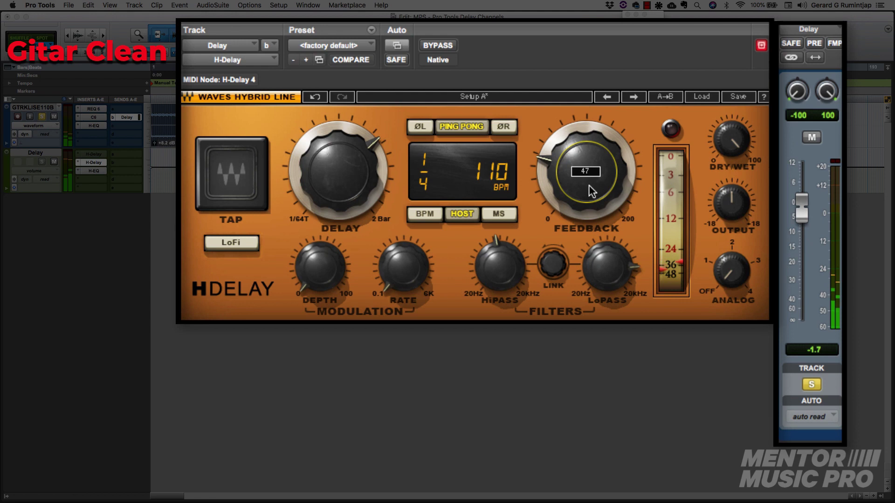
{"action": "left_click_drag", "start_coordinate": [586, 171], "coordinate": [586, 210]}
Step: Switch the H-Delay to a dotted 1/8 note, bring its send from silence up to -2.0, and raise the high-pass filter slightly
{"action": "left_click_drag", "start_coordinate": [801, 208], "coordinate": [814, 360]}
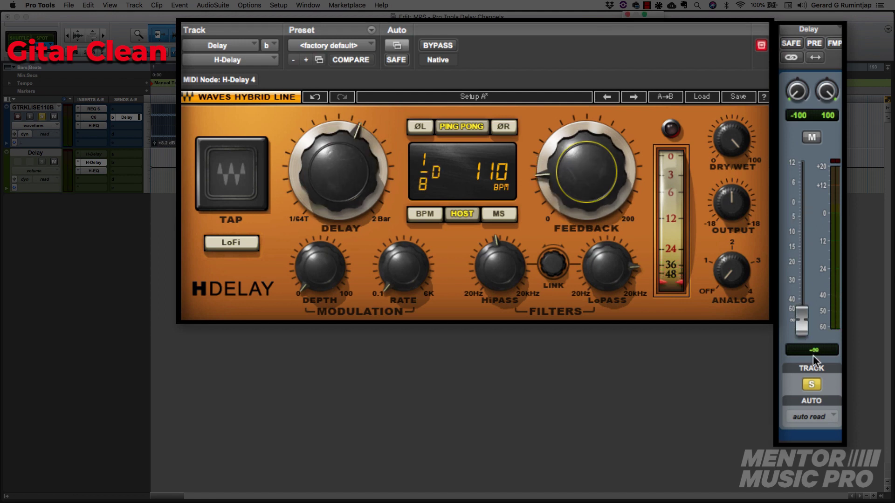
{"action": "left_click_drag", "start_coordinate": [803, 327], "coordinate": [801, 207]}
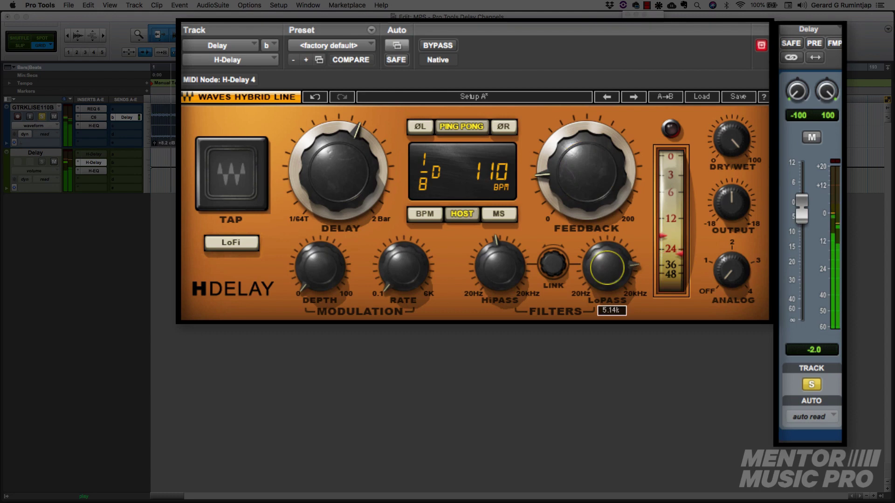
{"action": "left_click_drag", "start_coordinate": [500, 267], "coordinate": [500, 262]}
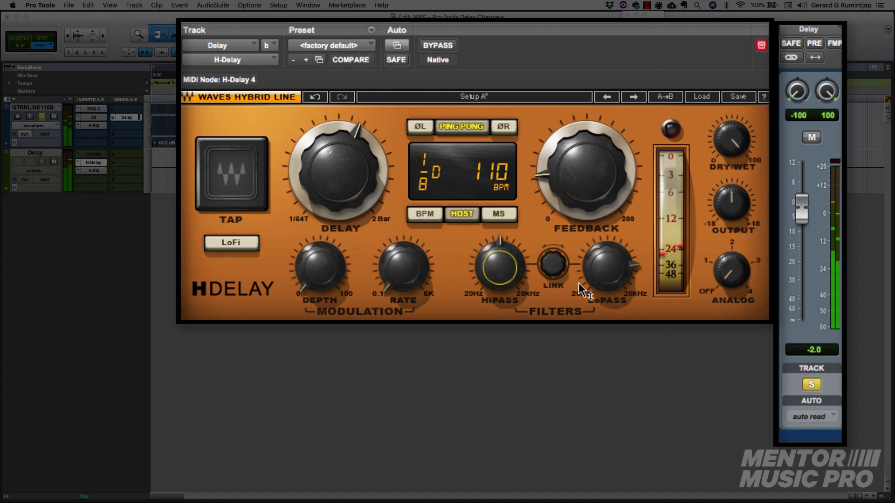
Step: Fine-tune the H-Delay's low-pass filter and feedback while adjusting the Delay track's level
{"action": "left_click_drag", "start_coordinate": [606, 268], "coordinate": [606, 264]}
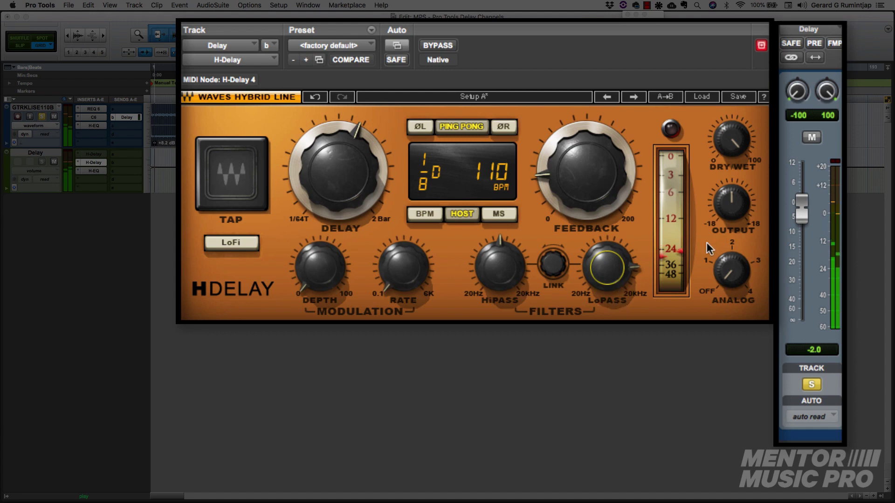
{"action": "left_click_drag", "start_coordinate": [799, 219], "coordinate": [799, 217]}
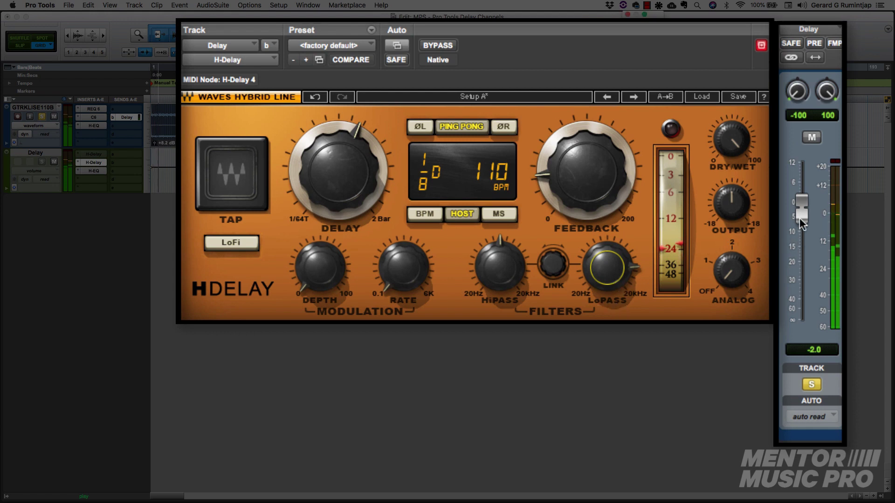
{"action": "left_click_drag", "start_coordinate": [586, 206], "coordinate": [584, 199]}
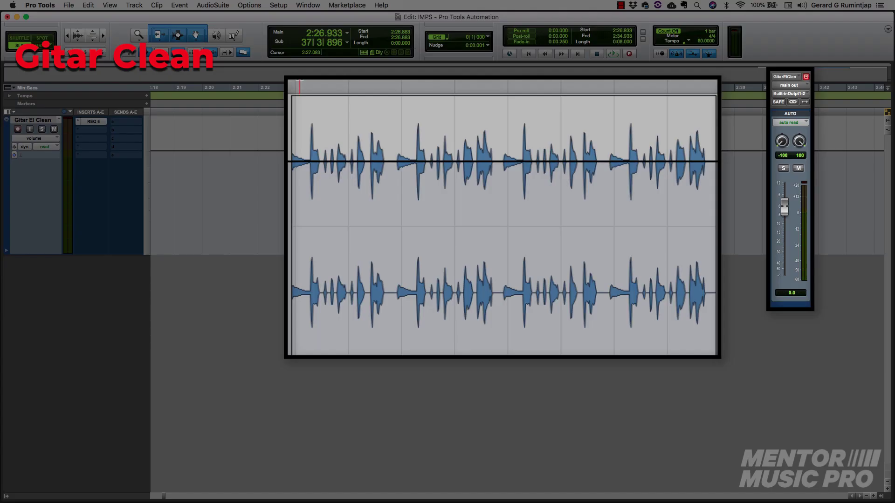
Step: Play the clean guitar and slightly lower its volume automation over the first loud peak and across most of the third phrase
{"action": "key", "text": "space"}
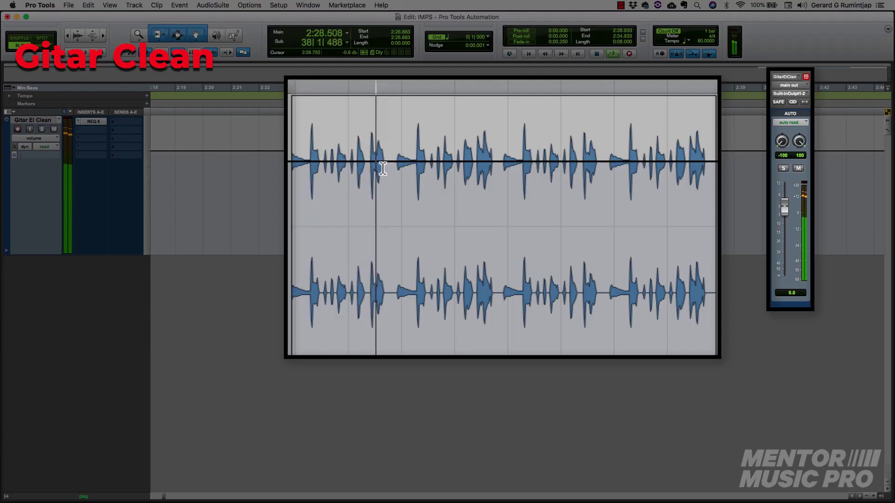
{"action": "left_click_drag", "start_coordinate": [325, 165], "coordinate": [332, 224]}
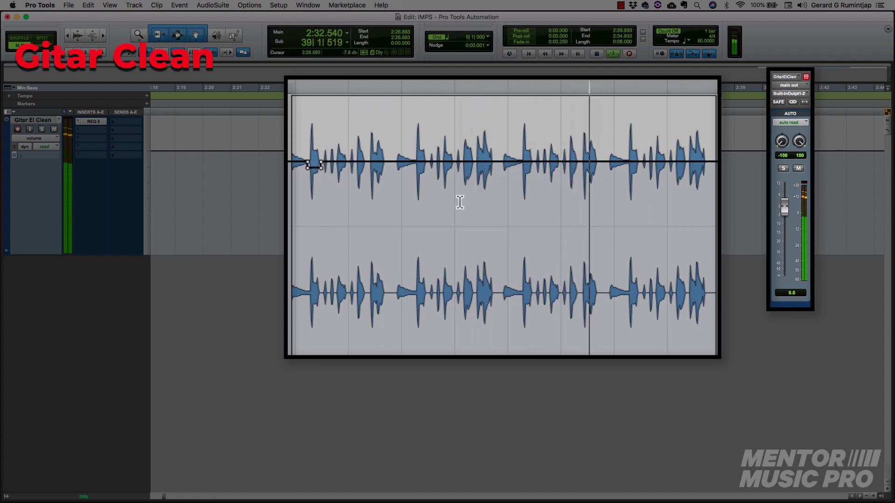
{"action": "left_click", "coordinate": [521, 162]}
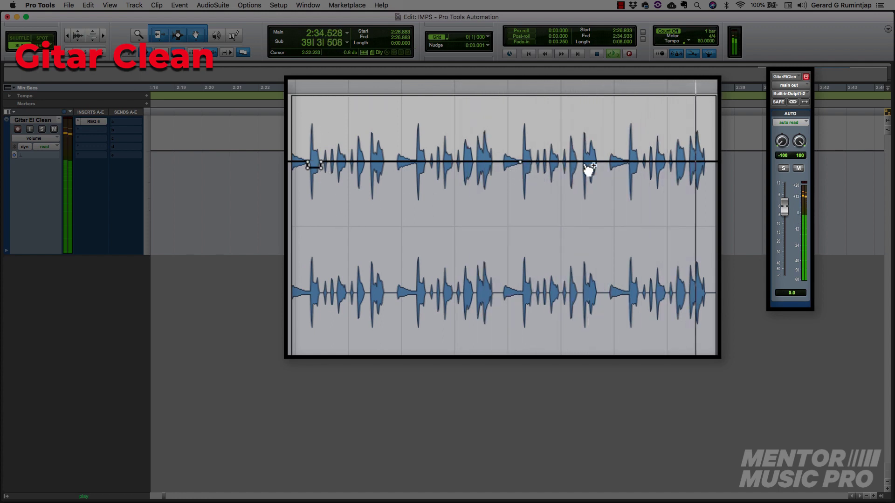
{"action": "left_click_drag", "start_coordinate": [568, 126], "coordinate": [570, 216]}
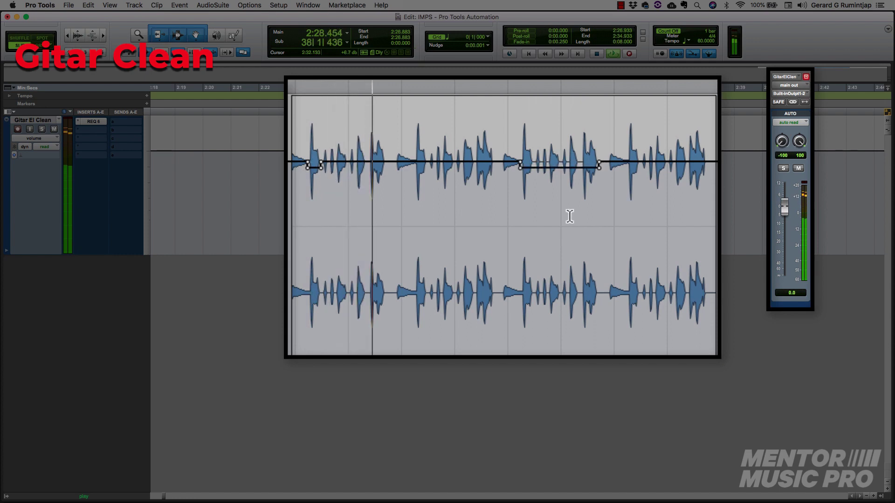
Step: Add volume breakpoints around the second phrase's loud peak and pull the automation between them down further than the other dips
{"action": "left_click", "coordinate": [414, 162]}
{"action": "left_click", "coordinate": [429, 163]}
{"action": "left_click_drag", "start_coordinate": [422, 162], "coordinate": [433, 278]}
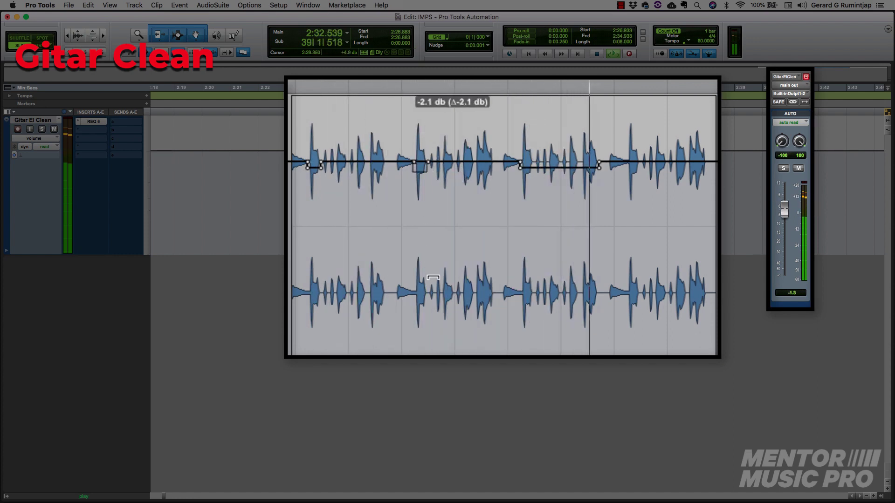
{"action": "left_click_drag", "start_coordinate": [434, 309], "coordinate": [462, 320]}
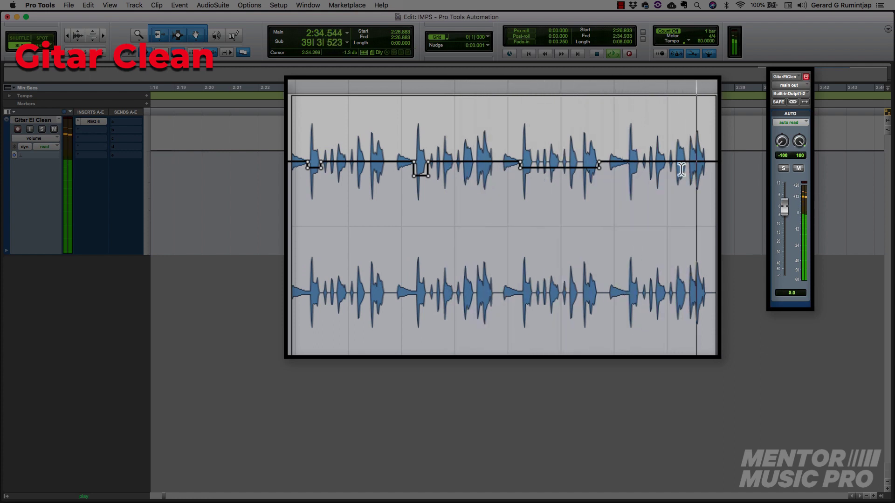
Step: Raise the volume automation over the end of the fourth phrase to +1.0 dB and stop playback
{"action": "left_click_drag", "start_coordinate": [678, 165], "coordinate": [709, 166]}
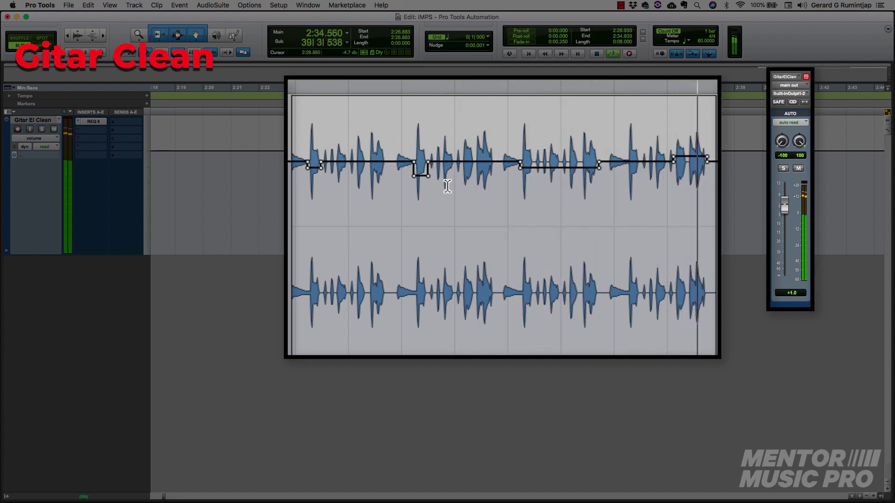
{"action": "key", "text": "space"}
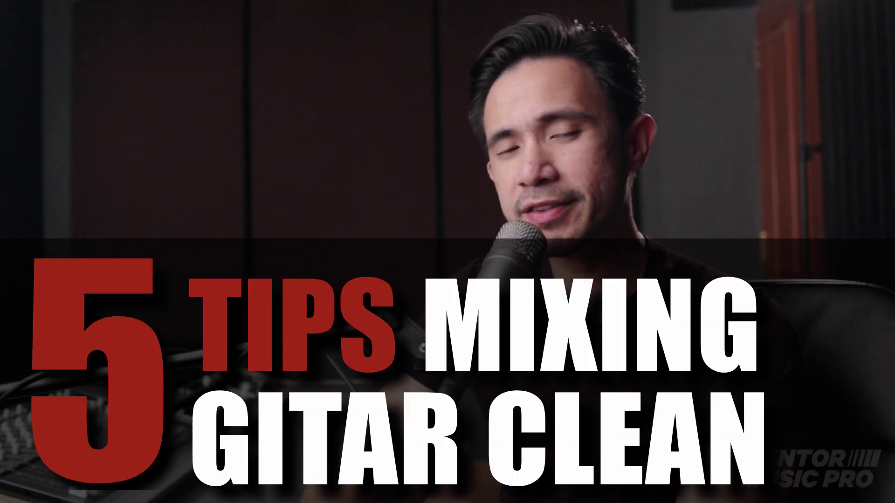